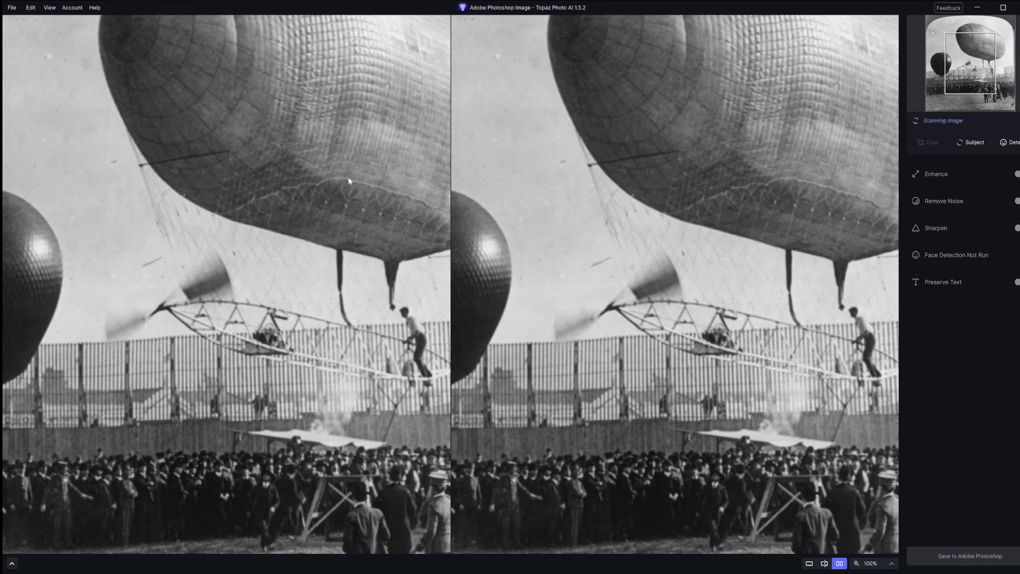
# - Sharpen the whole image instead of only the subject, using the Standard model with lowered minor denoise
pyautogui.moveTo(664, 410); pyautogui.dragTo(492, 306)
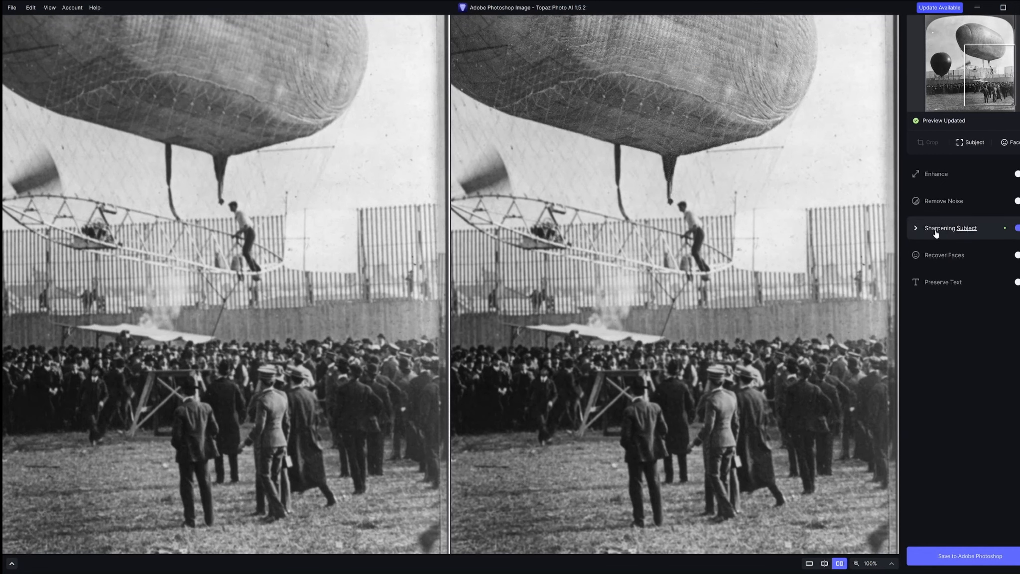
pyautogui.click(916, 228)
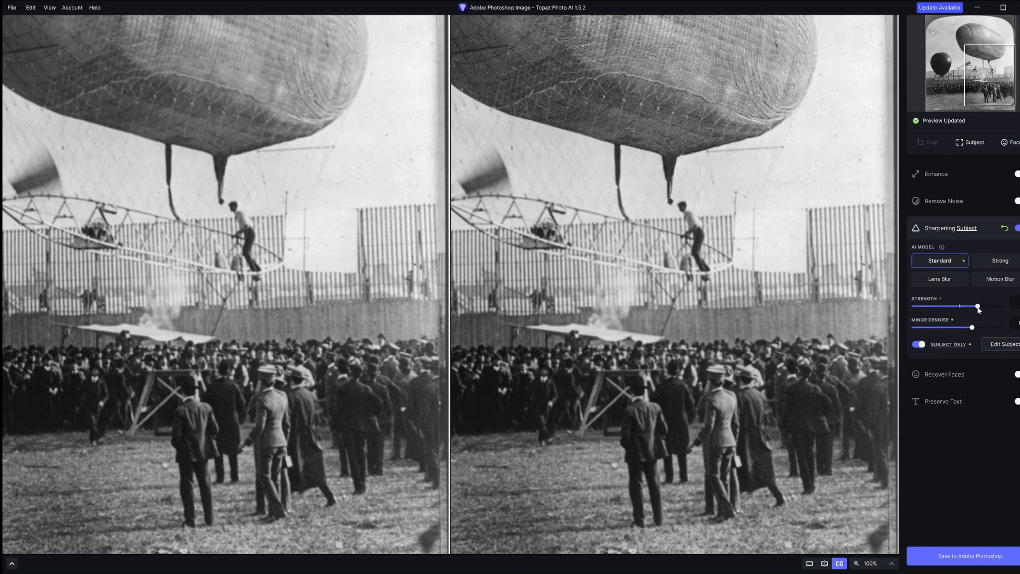
pyautogui.click(1008, 261)
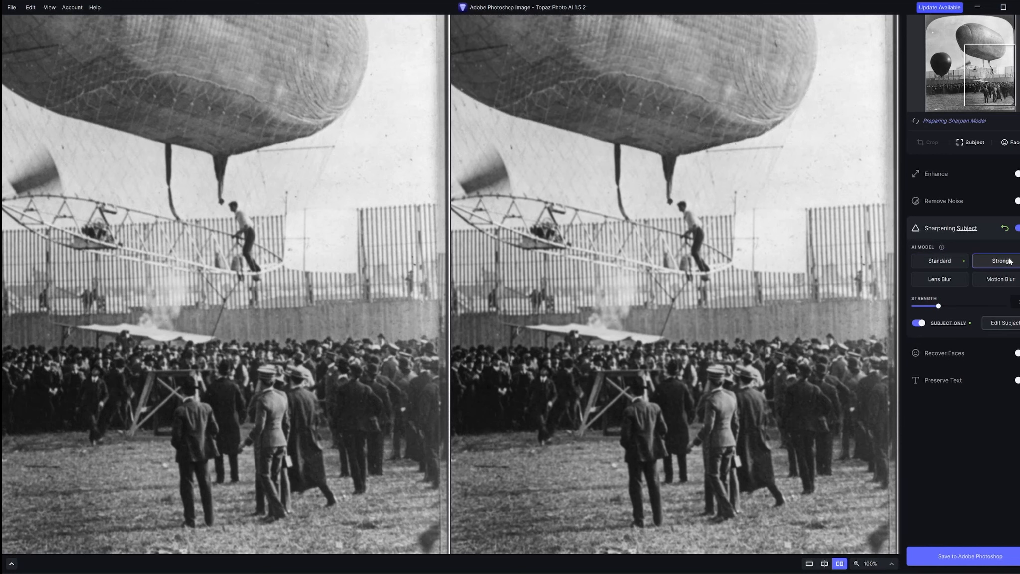
pyautogui.click(919, 324)
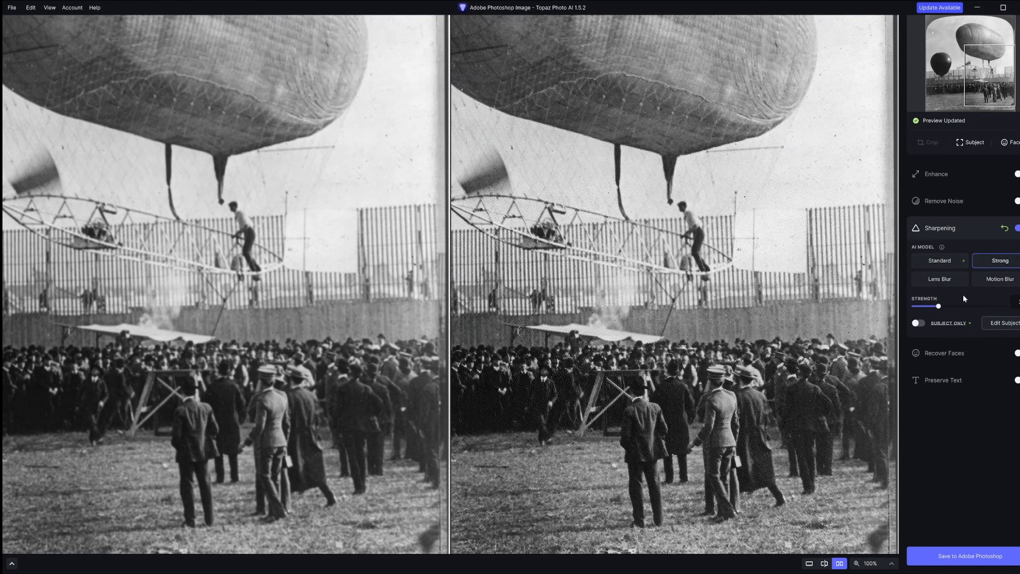
pyautogui.click(956, 261)
pyautogui.moveTo(594, 301); pyautogui.dragTo(723, 251)
pyautogui.moveTo(971, 327); pyautogui.dragTo(919, 328)
pyautogui.moveTo(1007, 329); pyautogui.dragTo(929, 328)
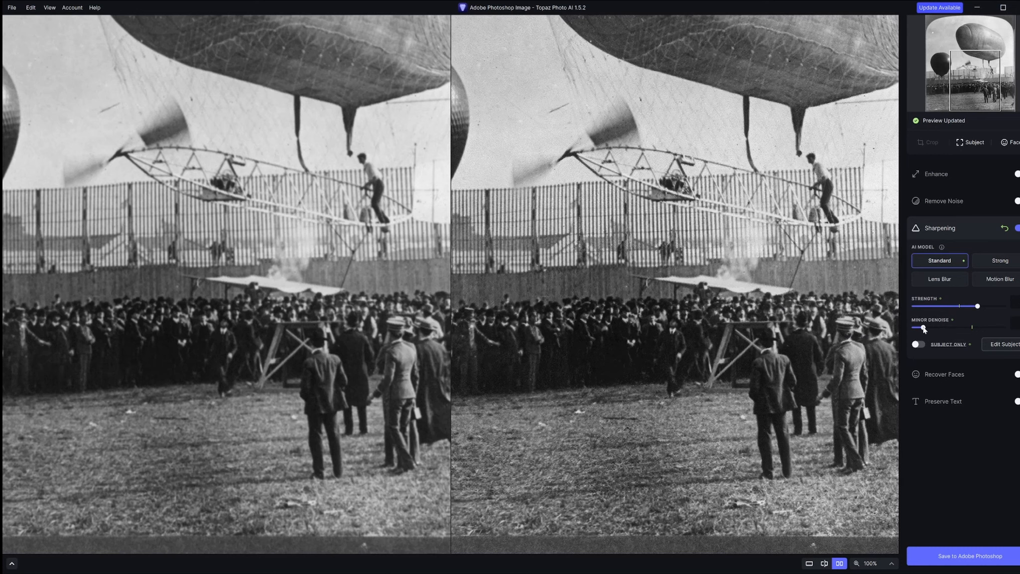
# - Try the Enhance filter on the photo and look over its settings
pyautogui.click(915, 175)
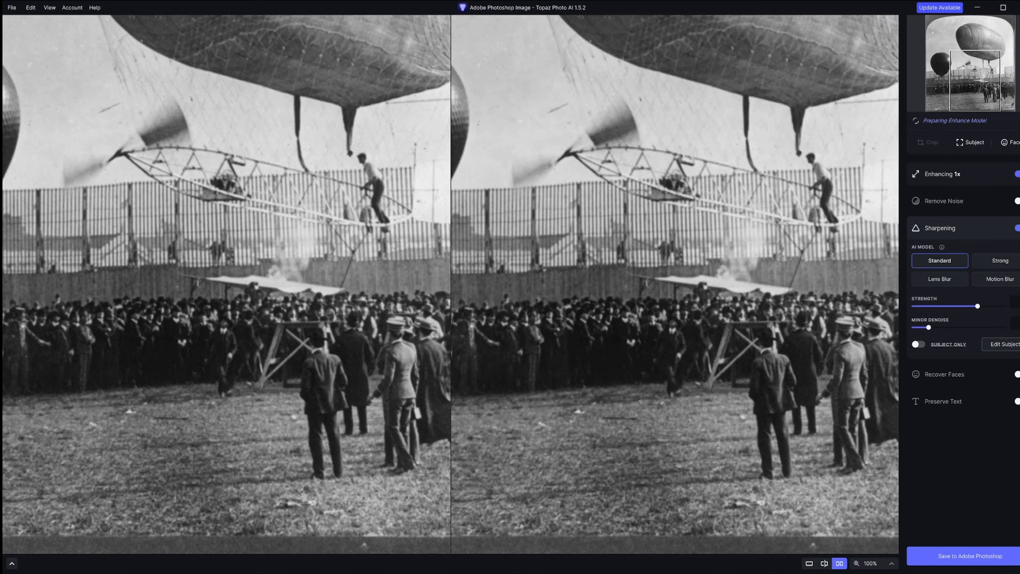
pyautogui.click(915, 174)
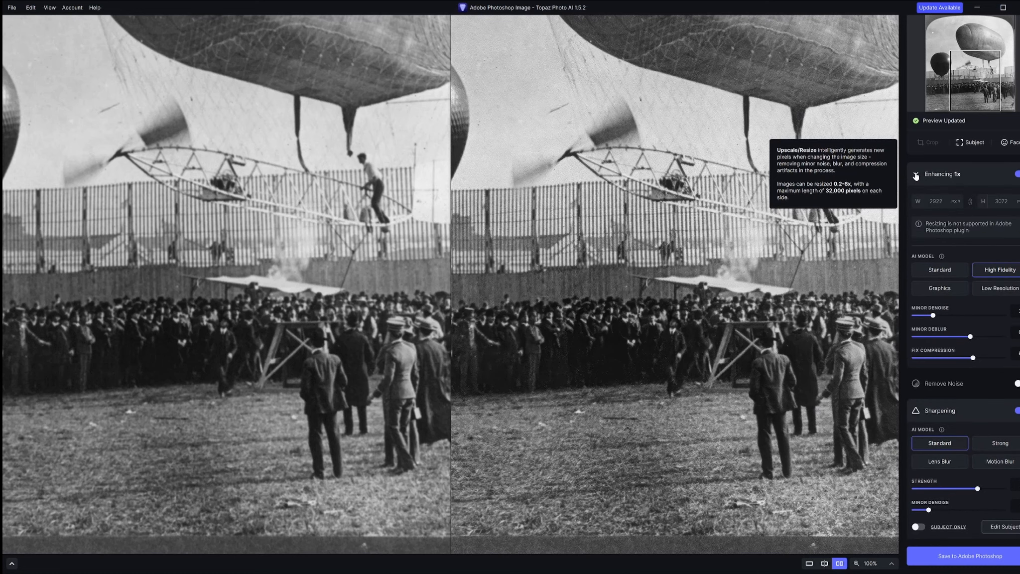
pyautogui.click(915, 174)
# - Compare the Lens Blur, Strong, Standard and Motion Blur sharpening models in split view, settling on Motion Blur
pyautogui.click(826, 565)
pyautogui.moveTo(451, 299); pyautogui.dragTo(310, 294)
pyautogui.click(939, 279)
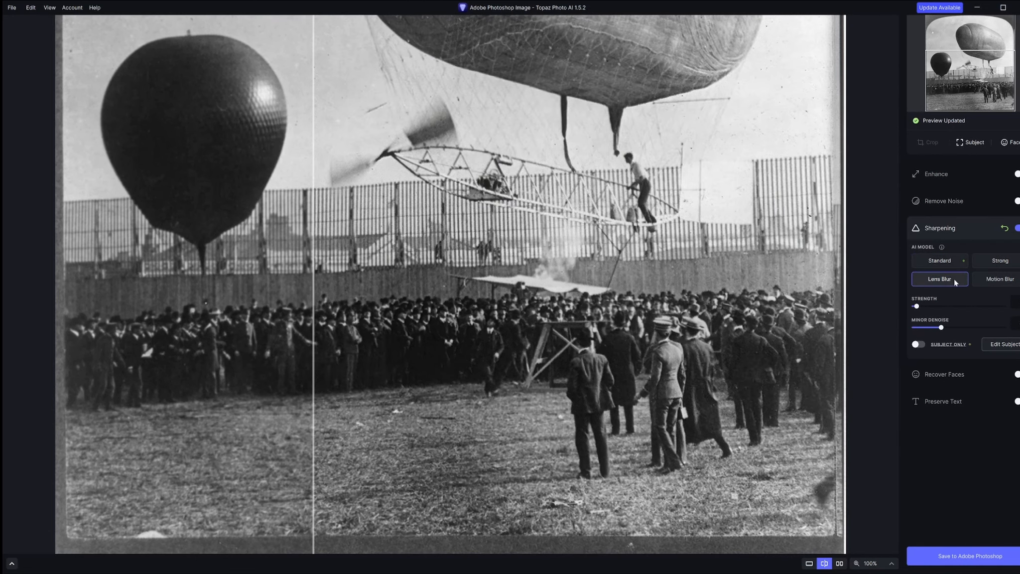
pyautogui.click(1006, 262)
pyautogui.click(1000, 279)
pyautogui.moveTo(313, 321); pyautogui.dragTo(341, 318)
pyautogui.click(943, 262)
pyautogui.click(998, 279)
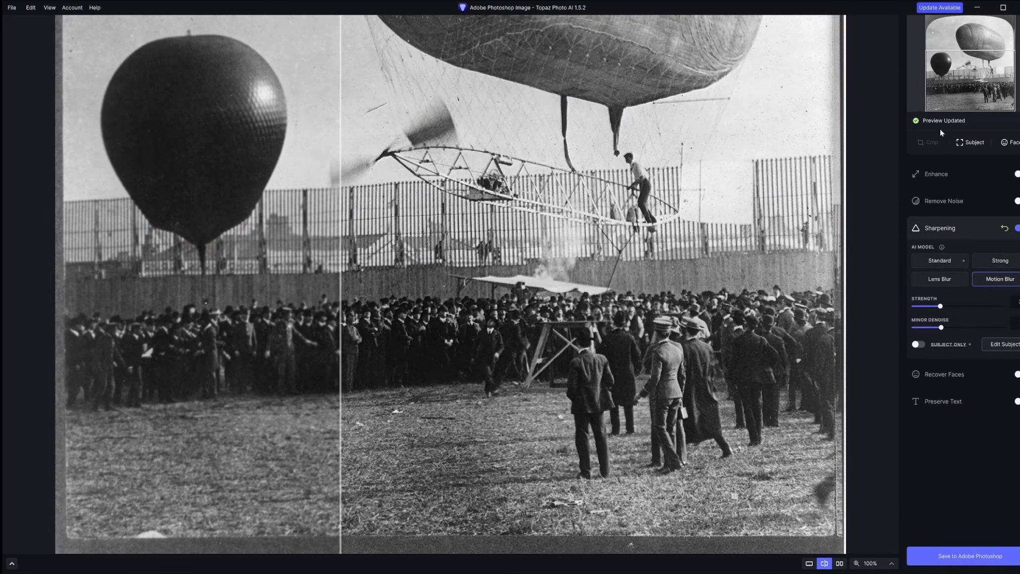
pyautogui.moveTo(561, 135); pyautogui.dragTo(503, 445)
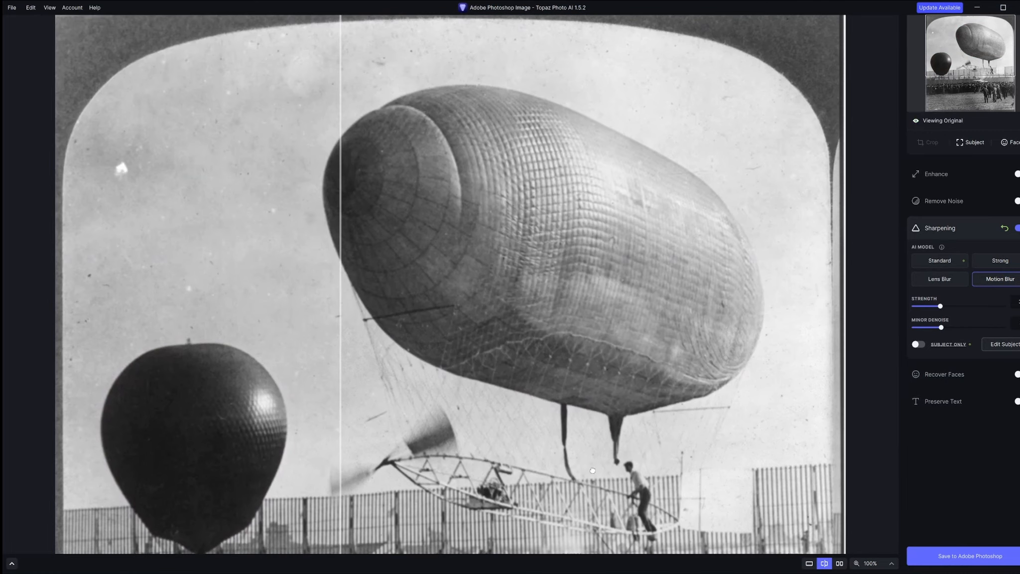
pyautogui.moveTo(338, 359); pyautogui.dragTo(278, 359)
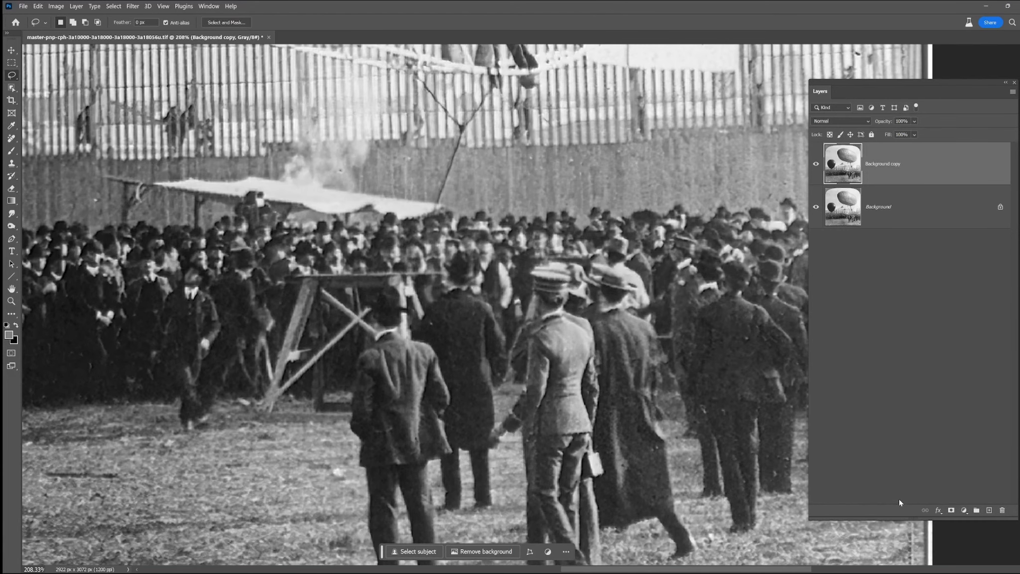
# - Switch to Photoshop and compare the sharpened Background copy layer with the original
pyautogui.click(815, 164)
pyautogui.click(816, 163)
pyautogui.scroll(-9, 593, 378)
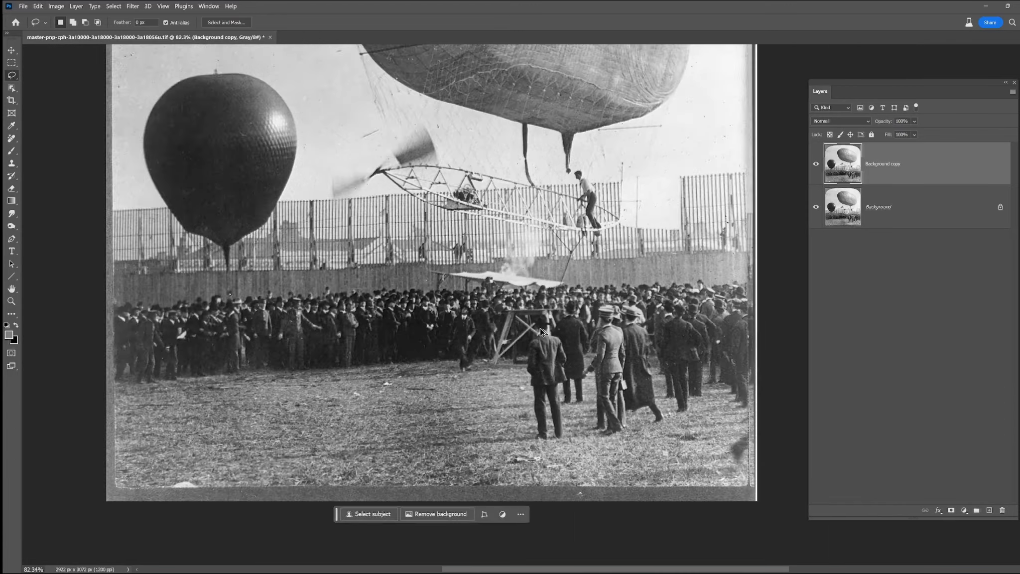
# - Crop the photo slightly tighter to trim off its outer scan borders
pyautogui.click(13, 102)
pyautogui.moveTo(635, 502); pyautogui.dragTo(632, 497)
pyautogui.moveTo(288, 316); pyautogui.dragTo(291, 317)
pyautogui.moveTo(463, 133); pyautogui.dragTo(463, 135)
pyautogui.press('Return')
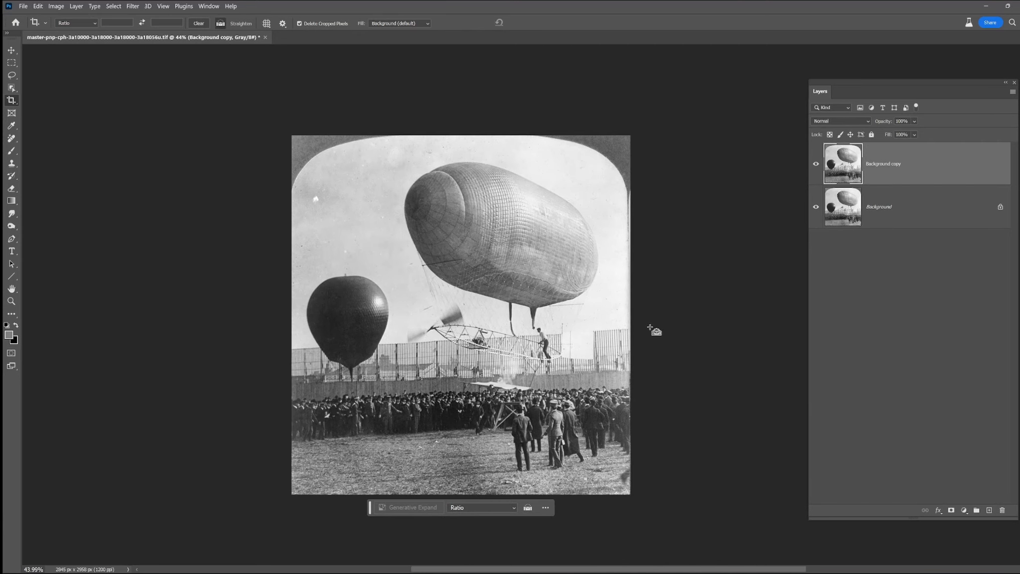
# - Add a Levels adjustment layer with input black 7 and input white 245
pyautogui.click(56, 6)
pyautogui.click(964, 510)
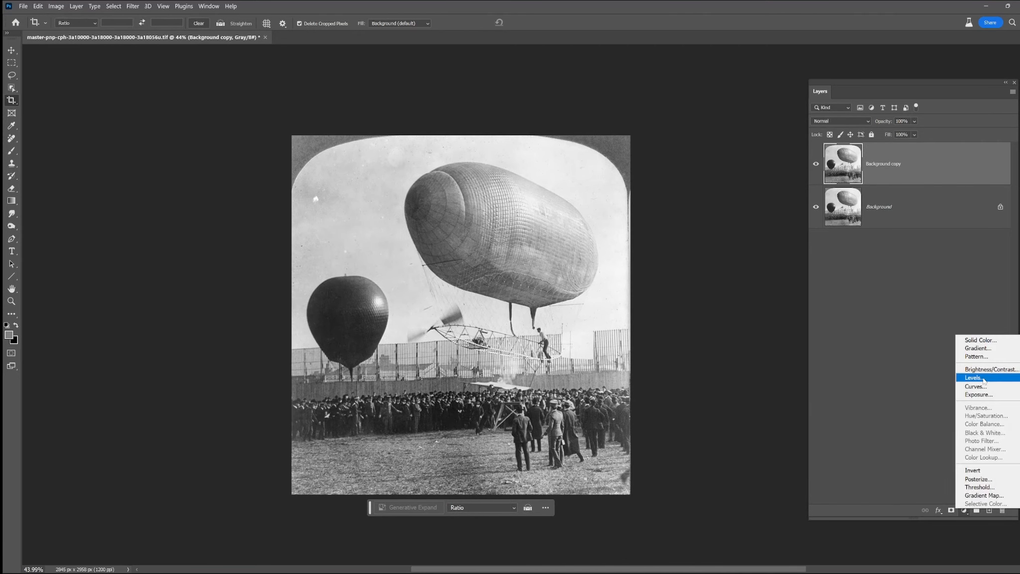
pyautogui.click(976, 391)
pyautogui.moveTo(606, 189); pyautogui.dragTo(608, 188)
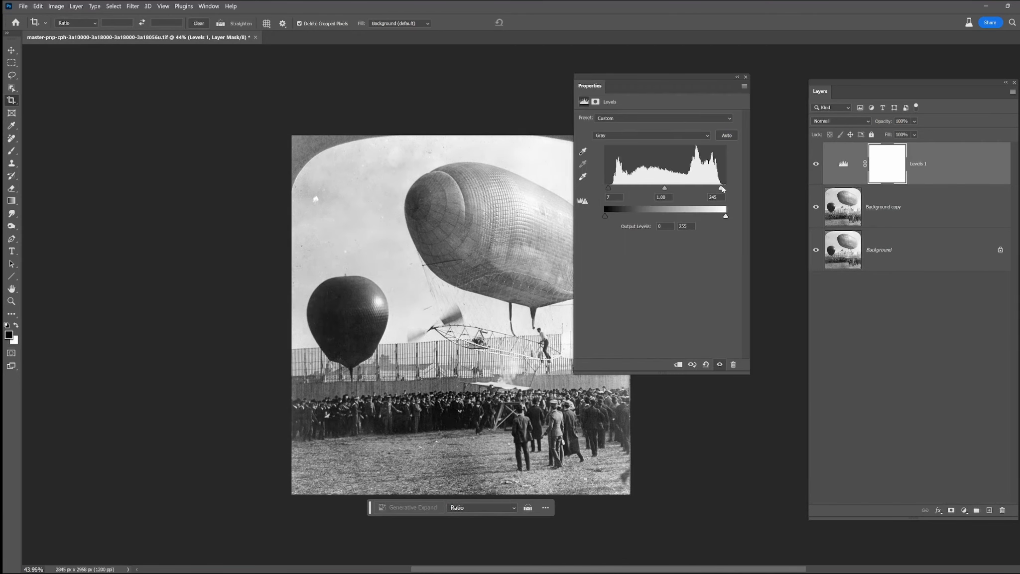
pyautogui.click(746, 76)
pyautogui.click(838, 165)
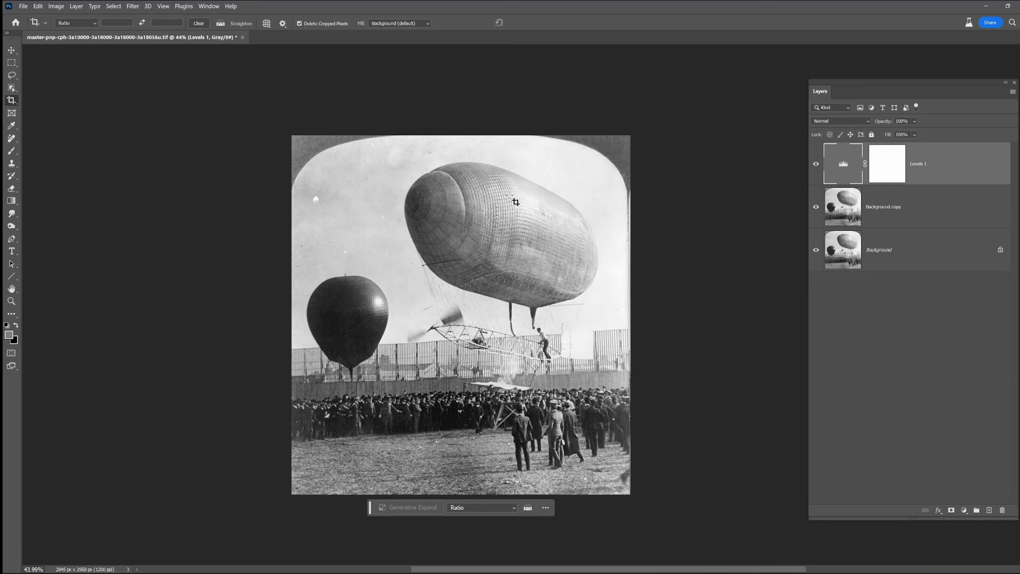
# - Clone sky over the dark rounded upper corners and the right edge line on the Background copy layer
pyautogui.click(10, 164)
pyautogui.hotkey('alt', '[')
pyautogui.moveTo(304, 159)
pyautogui.mouseDown()
pyautogui.moveTo(311, 201)
pyautogui.moveTo(320, 151)
pyautogui.moveTo(351, 137)
pyautogui.mouseUp()
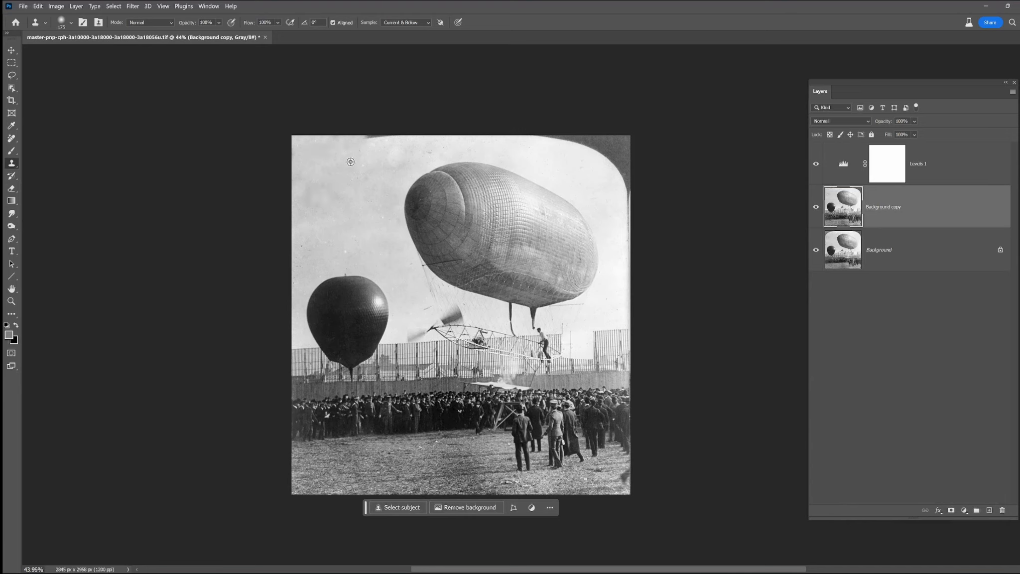
pyautogui.moveTo(633, 184)
pyautogui.mouseDown()
pyautogui.moveTo(630, 144)
pyautogui.moveTo(601, 139)
pyautogui.moveTo(626, 168)
pyautogui.moveTo(585, 145)
pyautogui.mouseUp()
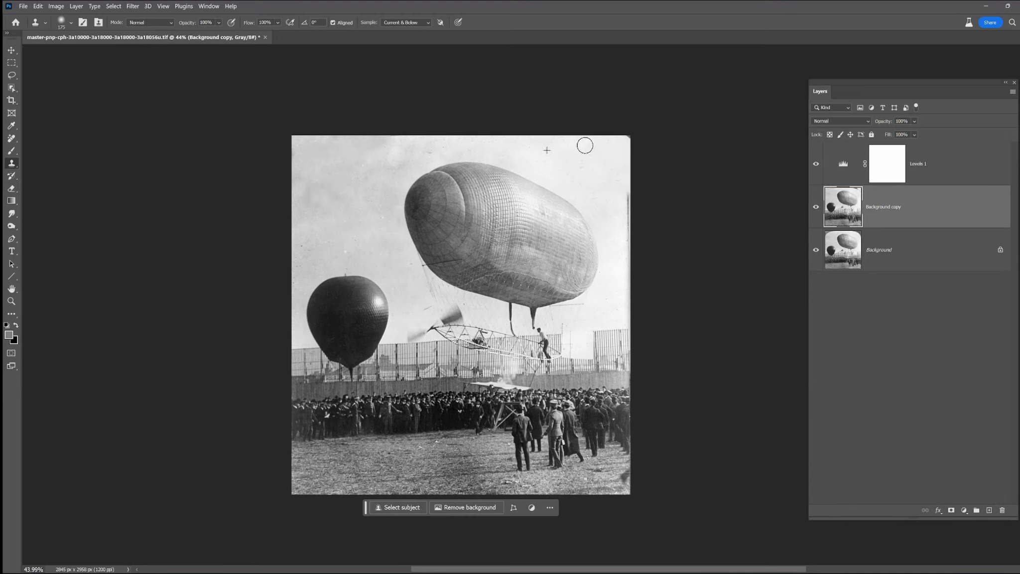
pyautogui.moveTo(627, 203); pyautogui.dragTo(634, 277)
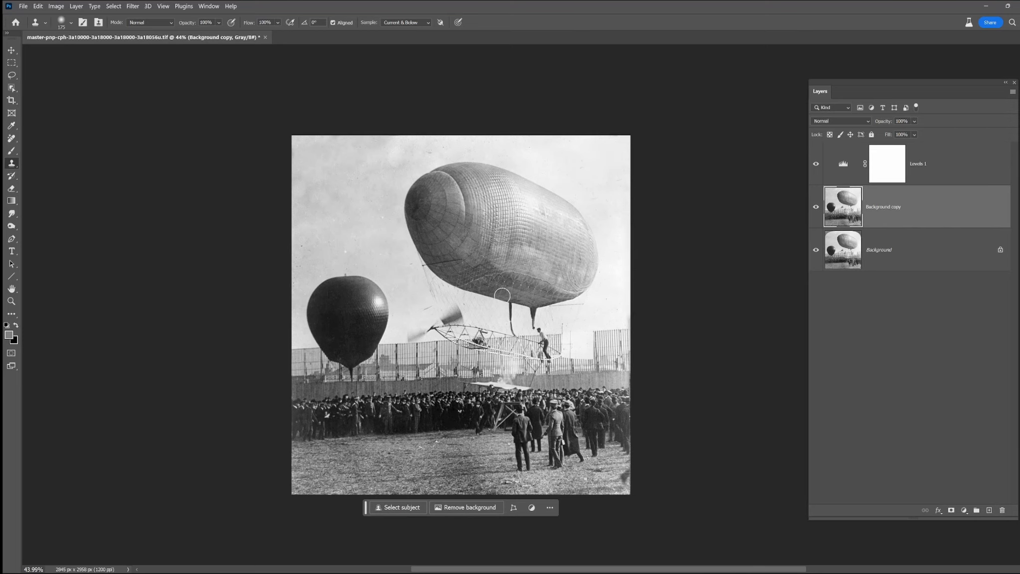
# - Duplicate the Background copy layer and run the Frequency Separation 8Bit action on the duplicate
pyautogui.moveTo(899, 217); pyautogui.dragTo(989, 510)
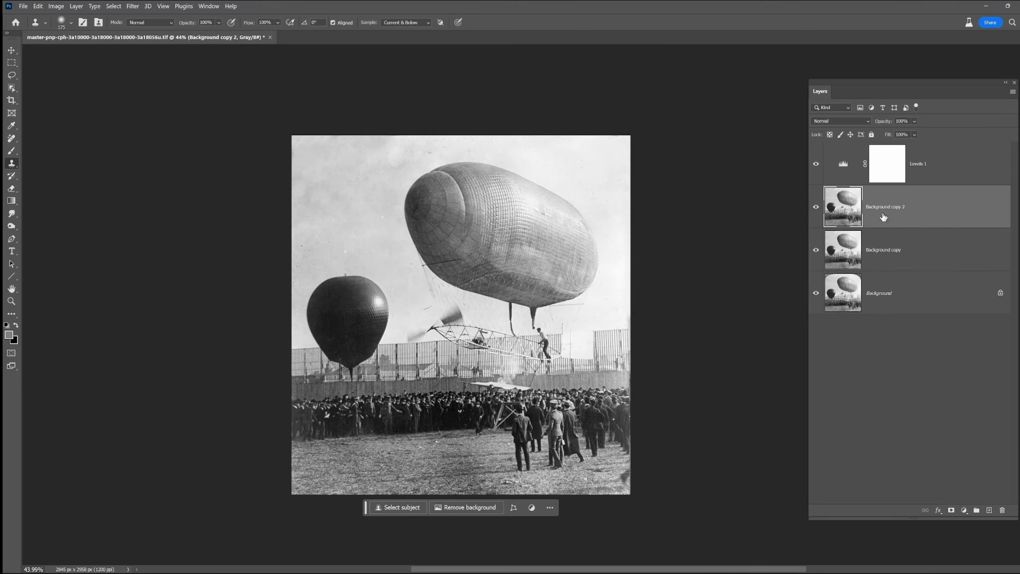
pyautogui.click(209, 6)
pyautogui.click(249, 69)
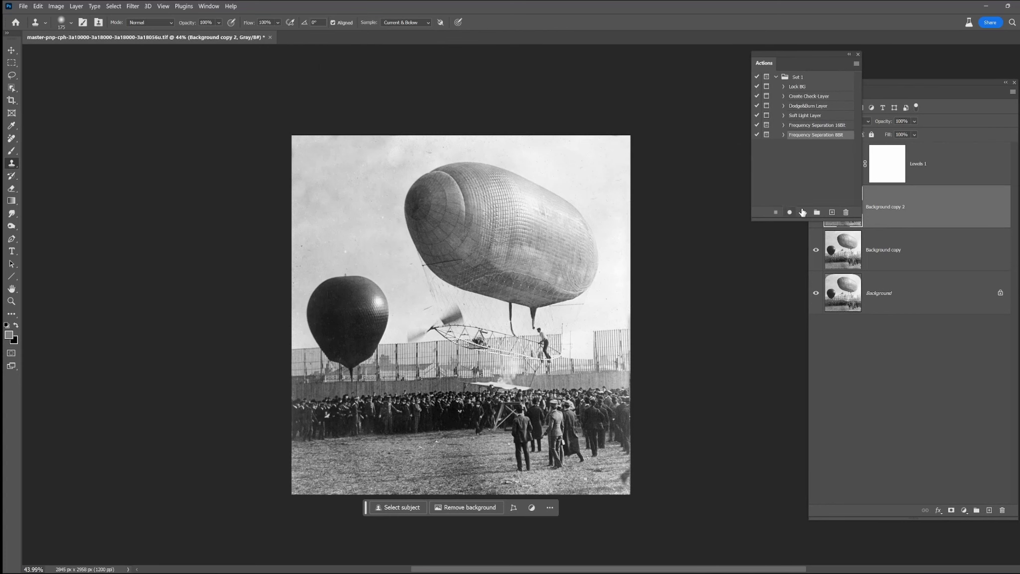
pyautogui.click(802, 212)
pyautogui.moveTo(480, 316); pyautogui.dragTo(469, 318)
pyautogui.click(564, 183)
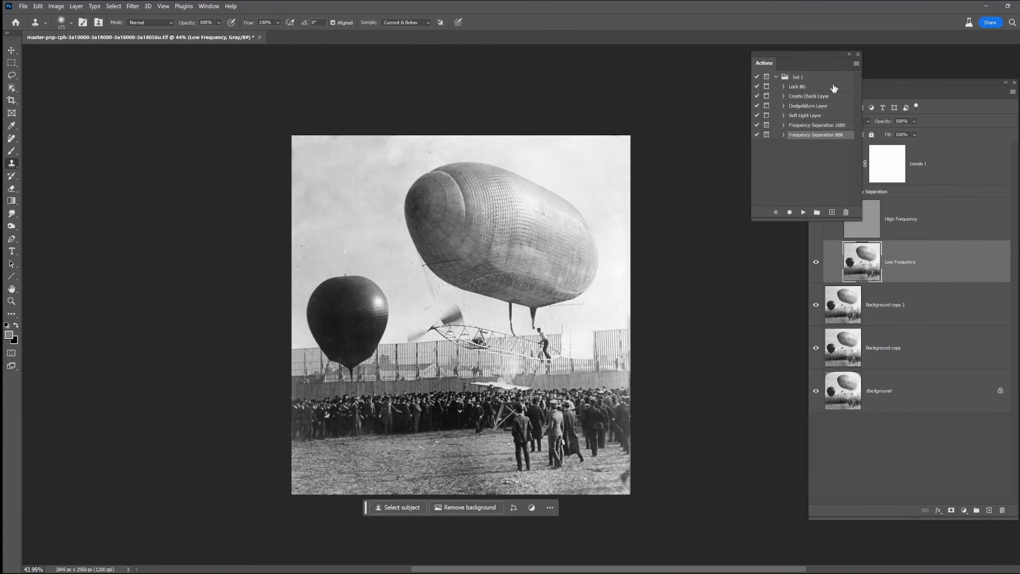
pyautogui.moveTo(835, 55); pyautogui.dragTo(790, 60)
pyautogui.click(812, 60)
# - Hide the High Frequency layer and brush sampled sky tones over the uneven patches on the Low Frequency layer
pyautogui.click(816, 220)
pyautogui.click(12, 151)
pyautogui.keyDown('alt'); pyautogui.click(358, 193); pyautogui.keyUp('alt')
pyautogui.scroll(4, 358, 194)
pyautogui.moveTo(232, 214)
pyautogui.mouseDown()
pyautogui.moveTo(551, 77)
pyautogui.moveTo(571, 78)
pyautogui.mouseUp()
pyautogui.keyDown('alt'); pyautogui.click(612, 82); pyautogui.keyUp('alt')
pyautogui.moveTo(571, 83); pyautogui.dragTo(431, 96)
# - Set the brush opacity to 43% and even out the sky around the airship with resampled tones
pyautogui.click(224, 23)
pyautogui.click(221, 34)
pyautogui.moveTo(403, 152)
pyautogui.mouseDown()
pyautogui.moveTo(404, 195)
pyautogui.moveTo(462, 353)
pyautogui.mouseUp()
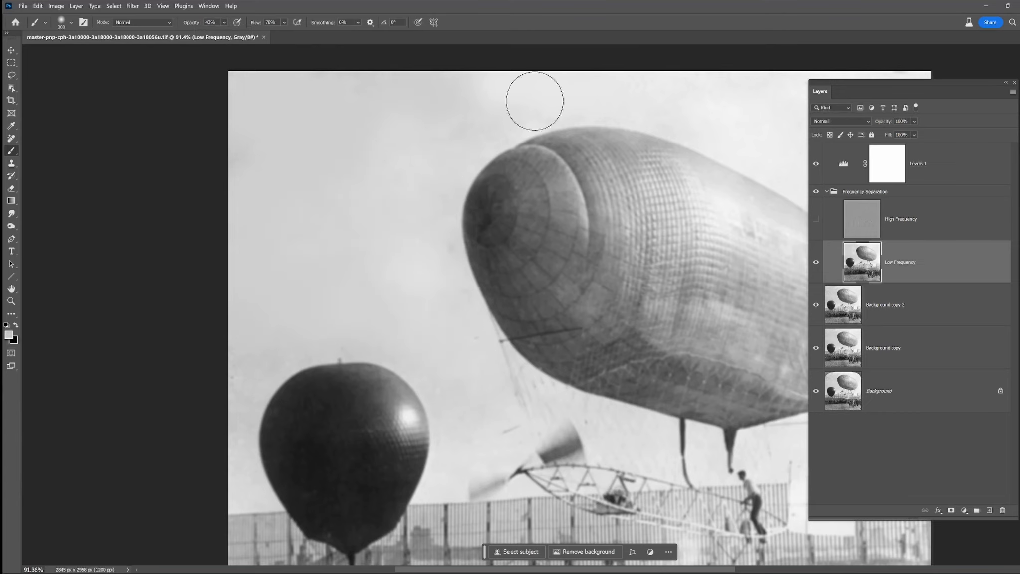
pyautogui.moveTo(803, 118); pyautogui.dragTo(517, 176)
pyautogui.keyDown('alt'); pyautogui.click(517, 176); pyautogui.keyUp('alt')
pyautogui.keyDown('alt'); pyautogui.click(583, 212); pyautogui.keyUp('alt')
pyautogui.moveTo(560, 228); pyautogui.dragTo(554, 162)
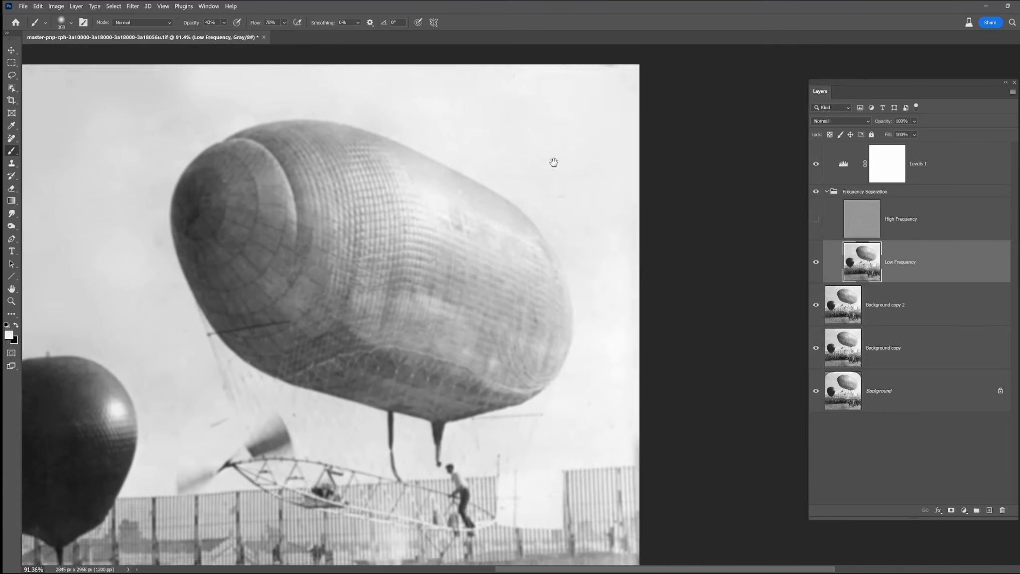
# - Show and select the High Frequency layer, and sample its gray sky tone with the eyedropper set to Current Layer
pyautogui.click(815, 219)
pyautogui.click(815, 263)
pyautogui.click(815, 269)
pyautogui.click(862, 221)
pyautogui.moveTo(604, 141); pyautogui.dragTo(666, 252)
pyautogui.press('i')
pyautogui.click(208, 23)
pyautogui.click(204, 31)
pyautogui.press('b')
pyautogui.keyDown('alt'); pyautogui.click(605, 164); pyautogui.keyUp('alt')
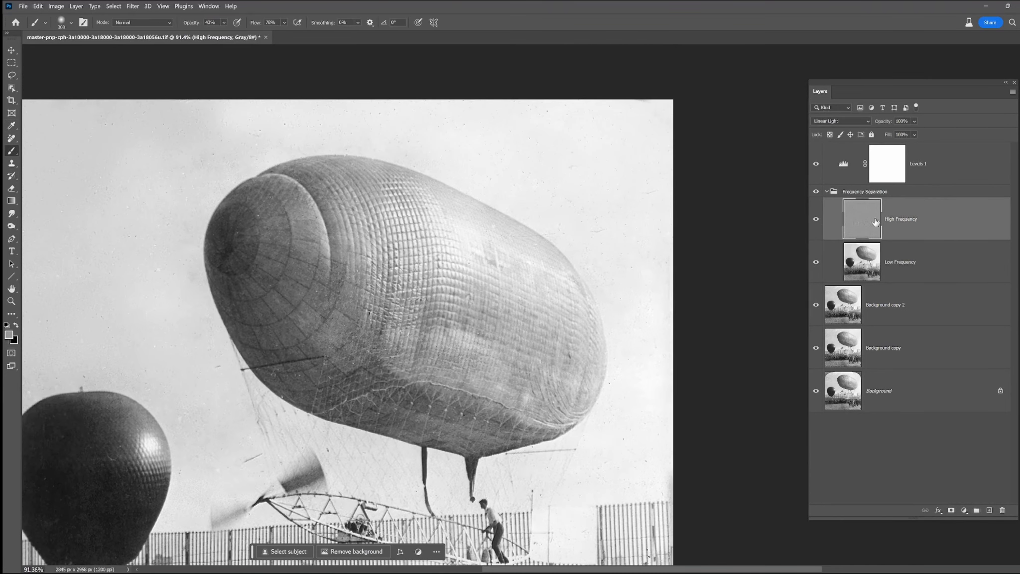
# - Set the High Frequency layer's blend mode to Normal and clip a Levels adjustment to it that strongly boosts contrast
pyautogui.click(841, 121)
pyautogui.click(827, 124)
pyautogui.click(964, 510)
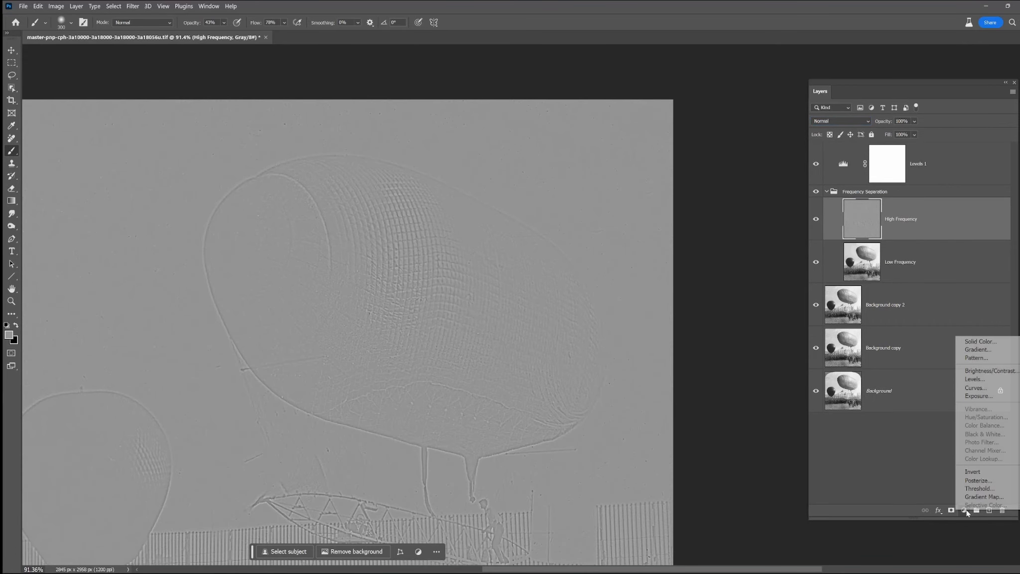
pyautogui.click(977, 381)
pyautogui.hotkey('ctrl', 'alt', 'g')
pyautogui.moveTo(605, 188); pyautogui.dragTo(645, 188)
pyautogui.moveTo(725, 188); pyautogui.dragTo(655, 188)
pyautogui.click(746, 78)
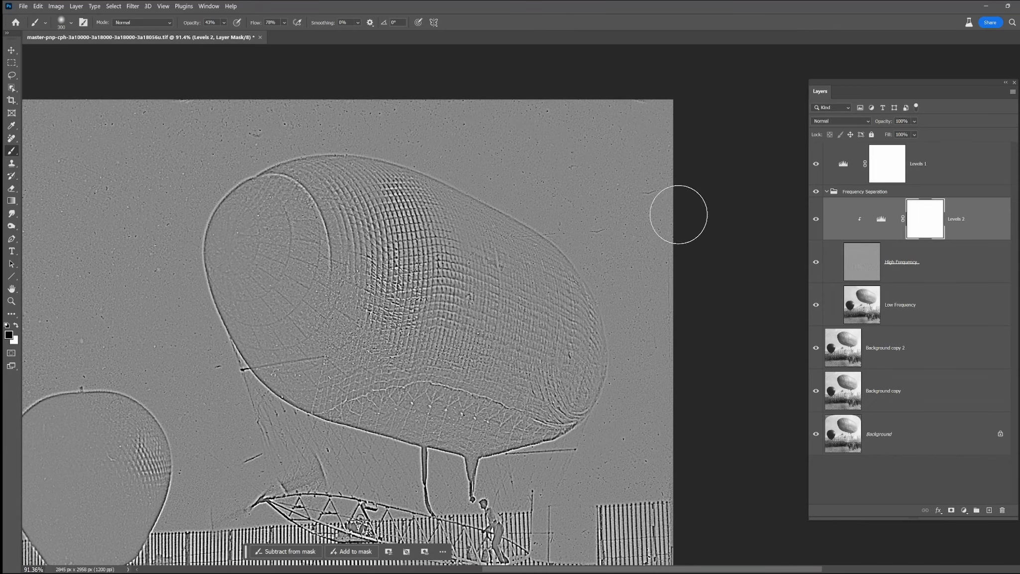
# - Paint sampled gray over the specks in the sky above the airship on the High Frequency layer at 100% brush opacity
pyautogui.scroll(6, 631, 199)
pyautogui.click(873, 247)
pyautogui.keyDown('alt'); pyautogui.click(641, 176); pyautogui.keyUp('alt')
pyautogui.click(563, 187)
pyautogui.moveTo(193, 23); pyautogui.dragTo(236, 22)
pyautogui.moveTo(368, 157); pyautogui.dragTo(518, 107)
# - Set the foreground color's brightness to 50% and test the gray on the sky, undoing each test dab
pyautogui.click(8, 334)
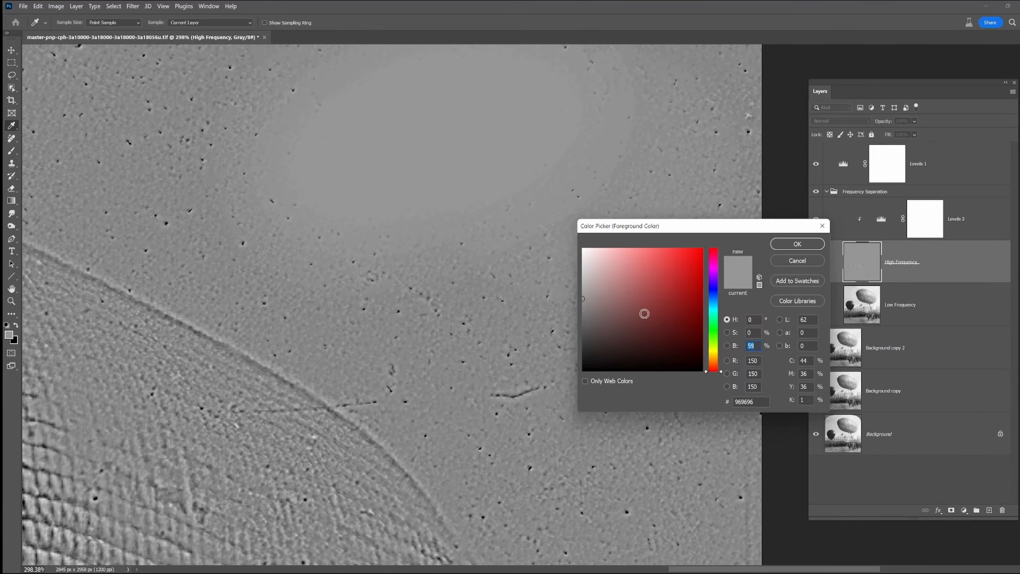
pyautogui.write('50')
pyautogui.press('Return')
pyautogui.click(640, 159)
pyautogui.hotkey('ctrl', 'z')
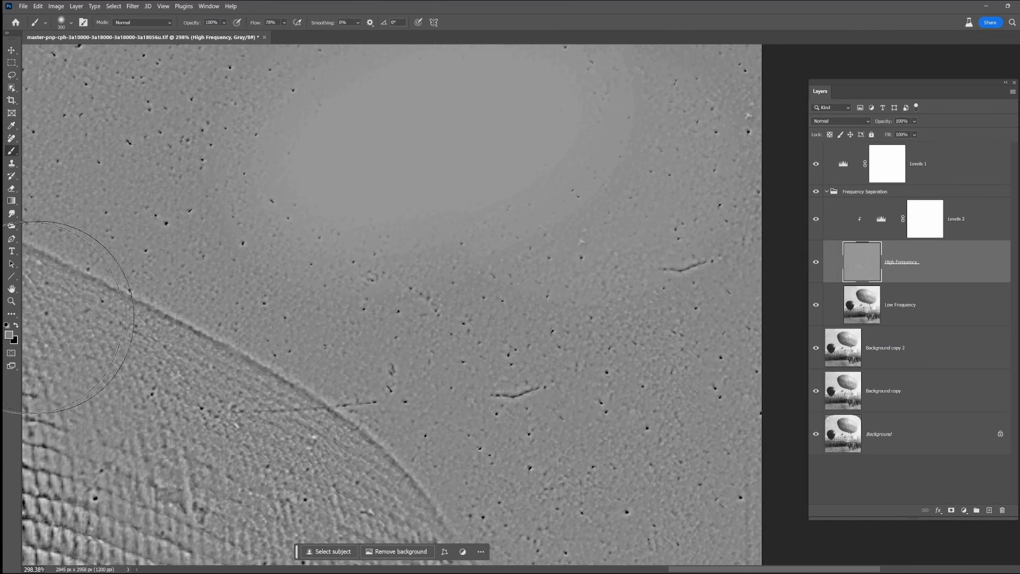
pyautogui.click(493, 261)
pyautogui.hotkey('ctrl', 'z')
pyautogui.click(8, 334)
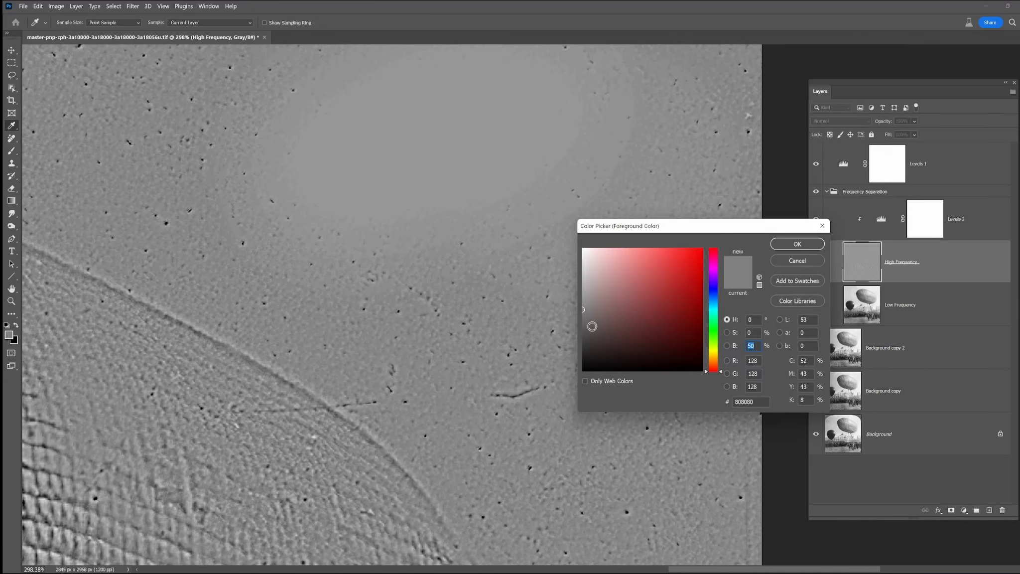
pyautogui.click(797, 245)
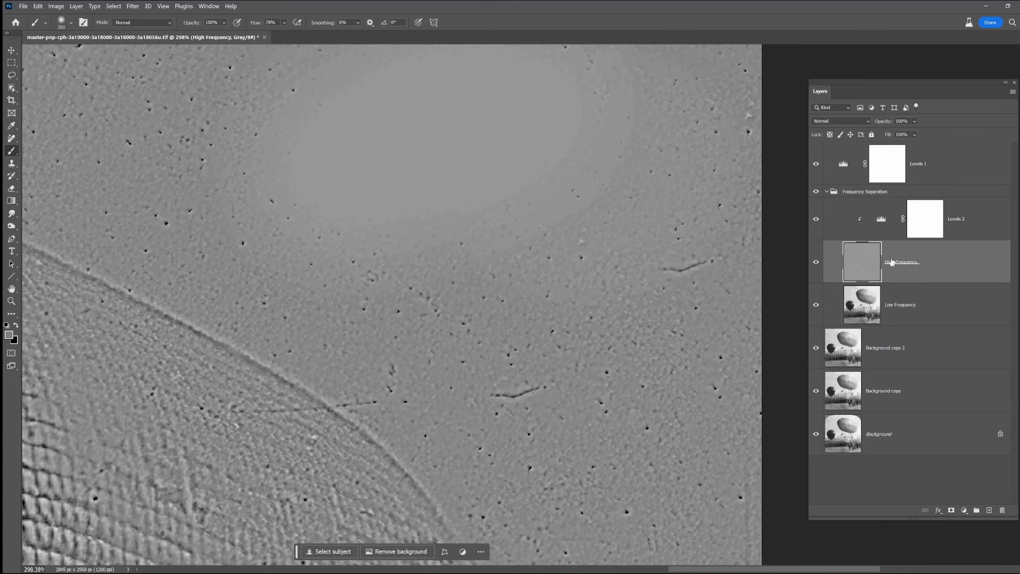
# - Toggle the Levels 2 layer off and on to compare, and undo the recent brush strokes in the sky
pyautogui.click(815, 218)
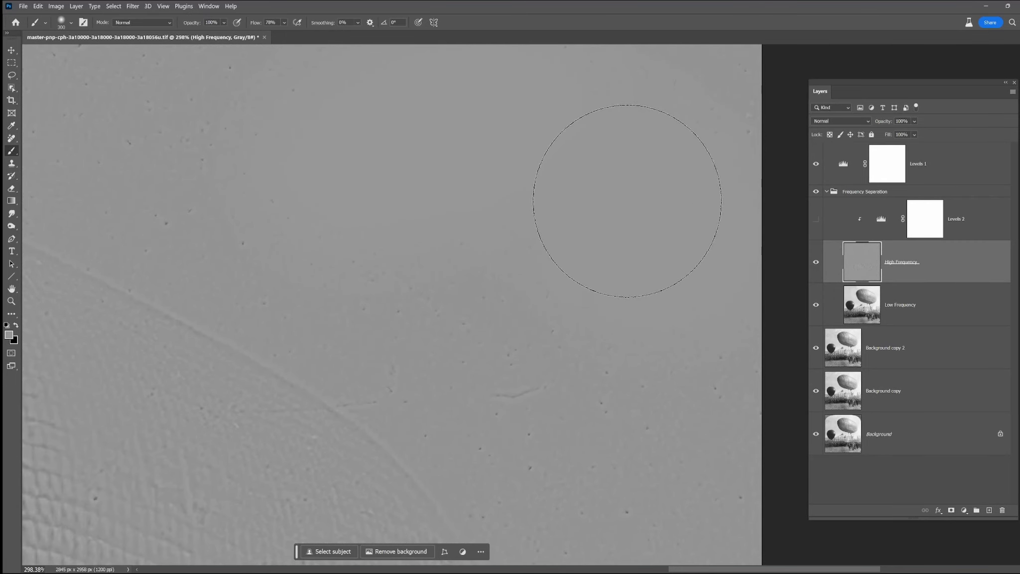
pyautogui.click(815, 219)
pyautogui.scroll(-3, 671, 225)
pyautogui.moveTo(399, 104)
pyautogui.mouseDown()
pyautogui.moveTo(300, 157)
pyautogui.moveTo(478, 225)
pyautogui.mouseUp()
pyautogui.hotkey('ctrl', 'z')
pyautogui.hotkey('ctrl', 'z')
pyautogui.hotkey('ctrl', 'z')
# - Select a rectangular area of sky on the High Frequency layer, flatten it with a blur filter and deselect
pyautogui.press('m')
pyautogui.moveTo(280, 114)
pyautogui.mouseDown()
pyautogui.moveTo(351, 157)
pyautogui.moveTo(646, 451)
pyautogui.mouseUp()
pyautogui.click(133, 6)
pyautogui.moveTo(138, 120)
pyautogui.click(259, 120)
pyautogui.press('b')
pyautogui.click(114, 6)
pyautogui.click(123, 27)
# - Paint flat gray over the specks and scratches throughout the open sky on the High Frequency layer
pyautogui.moveTo(264, 100)
pyautogui.mouseDown()
pyautogui.moveTo(418, 104)
pyautogui.moveTo(508, 439)
pyautogui.moveTo(227, 209)
pyautogui.mouseUp()
pyautogui.moveTo(418, 283); pyautogui.dragTo(100, 369)
pyautogui.moveTo(319, 244)
pyautogui.mouseDown()
pyautogui.moveTo(274, 283)
pyautogui.moveTo(722, 264)
pyautogui.mouseUp()
pyautogui.moveTo(777, 299); pyautogui.dragTo(368, 228)
pyautogui.moveTo(558, 219)
pyautogui.mouseDown()
pyautogui.moveTo(635, 287)
pyautogui.moveTo(659, 199)
pyautogui.mouseUp()
pyautogui.moveTo(682, 335)
pyautogui.mouseDown()
pyautogui.moveTo(412, 193)
pyautogui.moveTo(445, 281)
pyautogui.mouseUp()
pyautogui.moveTo(546, 89)
pyautogui.mouseDown()
pyautogui.moveTo(469, 383)
pyautogui.moveTo(483, 478)
pyautogui.mouseUp()
pyautogui.moveTo(483, 508); pyautogui.dragTo(456, 260)
pyautogui.moveTo(477, 362); pyautogui.dragTo(473, 478)
pyautogui.moveTo(448, 528); pyautogui.dragTo(489, 266)
pyautogui.moveTo(503, 214)
pyautogui.mouseDown()
pyautogui.moveTo(472, 298)
pyautogui.moveTo(415, 314)
pyautogui.moveTo(368, 349)
pyautogui.mouseUp()
# - Paint flat gray with a much smaller brush over the sky specks close to the airship's outline
pyautogui.press('[')
pyautogui.press('[')
pyautogui.press('[')
pyautogui.press('[')
pyautogui.press('[')
pyautogui.press('[')
pyautogui.press('[')
pyautogui.press('[')
pyautogui.press('[')
pyautogui.press('[')
pyautogui.press('[')
pyautogui.press('[')
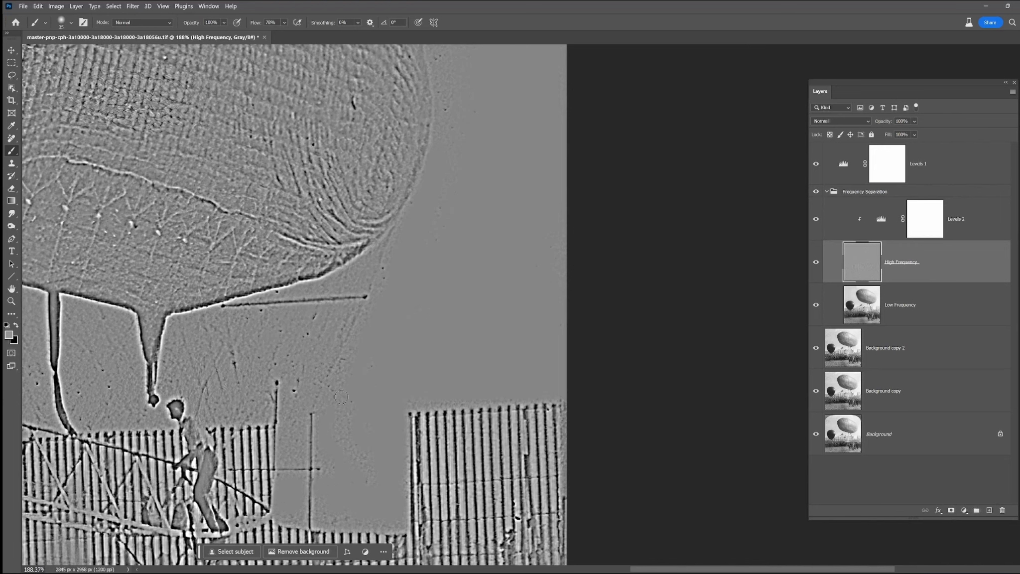
pyautogui.scroll(5, 513, 427)
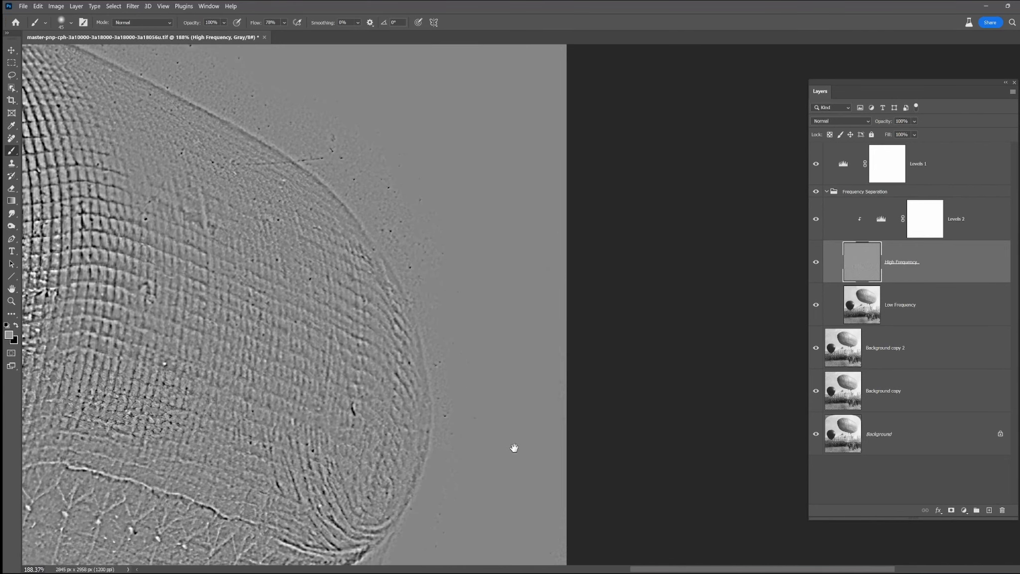
pyautogui.moveTo(290, 110); pyautogui.dragTo(598, 332)
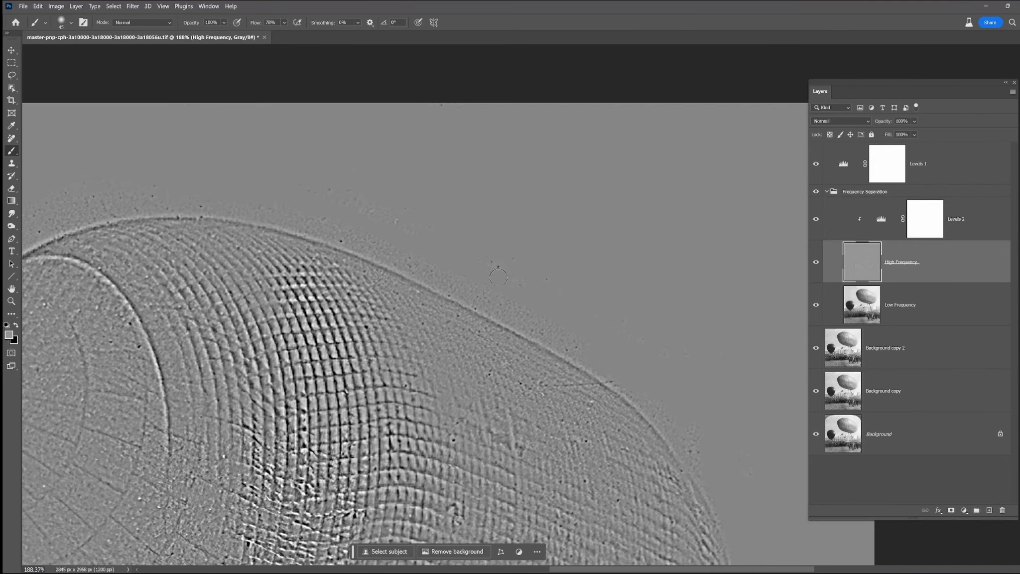
# - Hide the Levels 2 adjustment and set the High Frequency layer's blend mode to Linear Light
pyautogui.click(848, 122)
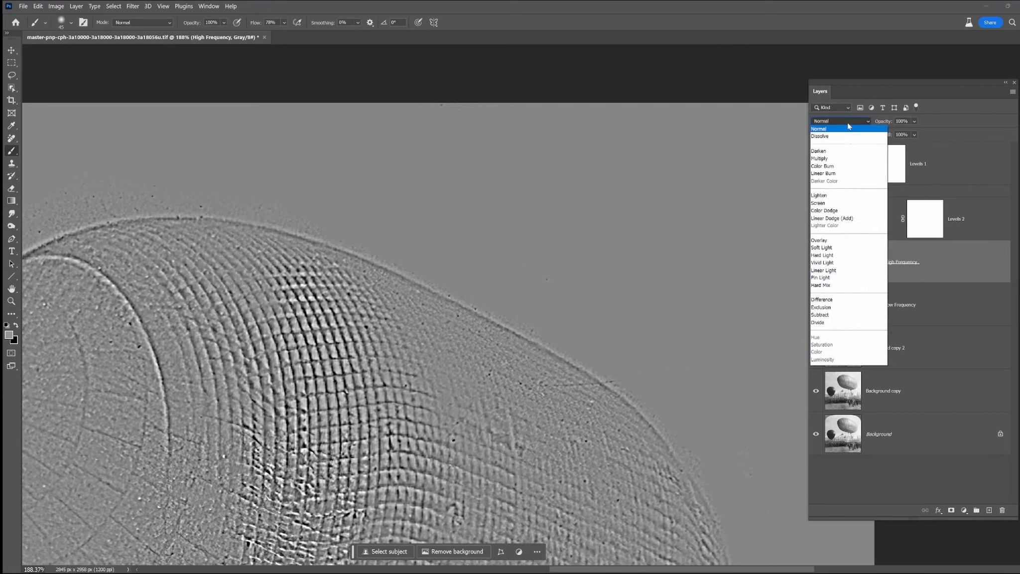
pyautogui.click(848, 125)
pyautogui.click(815, 219)
pyautogui.click(845, 121)
pyautogui.click(835, 271)
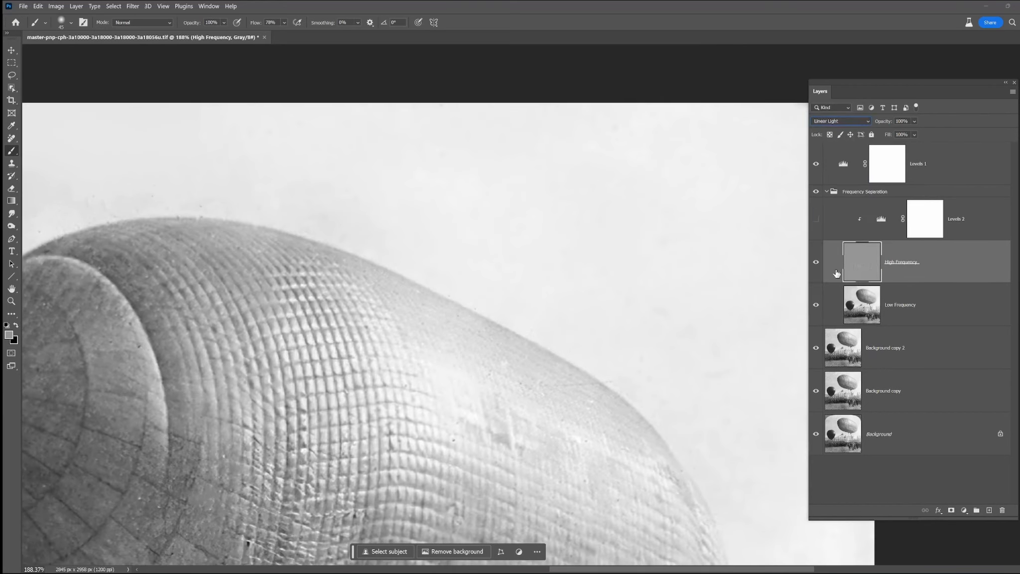
# - Paint flat gray over the remaining sky specks around the airship's nose, the dark balloon and the propeller, adjusting the brush size as needed
pyautogui.moveTo(236, 153); pyautogui.dragTo(596, 191)
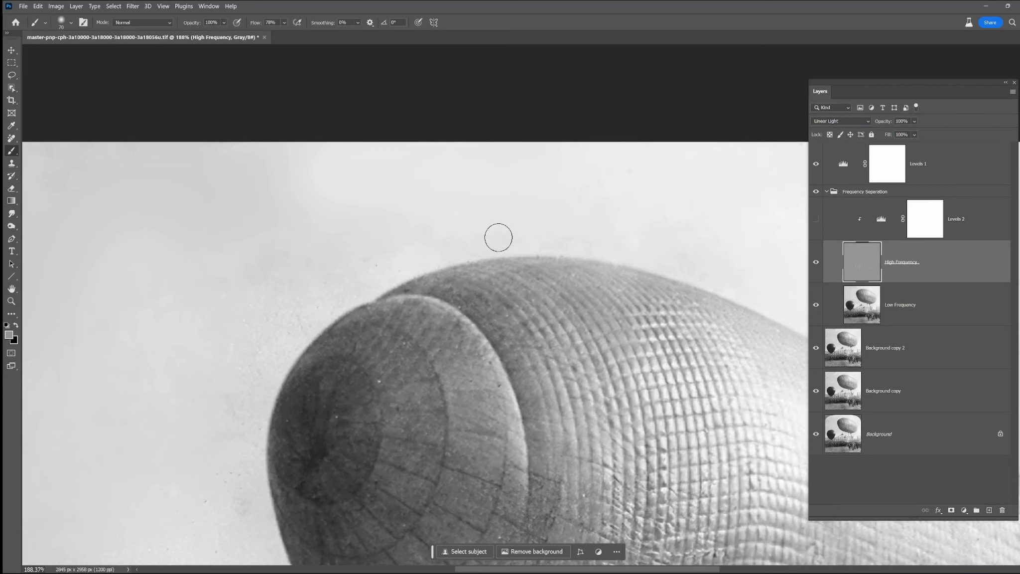
pyautogui.moveTo(243, 493); pyautogui.dragTo(399, 291)
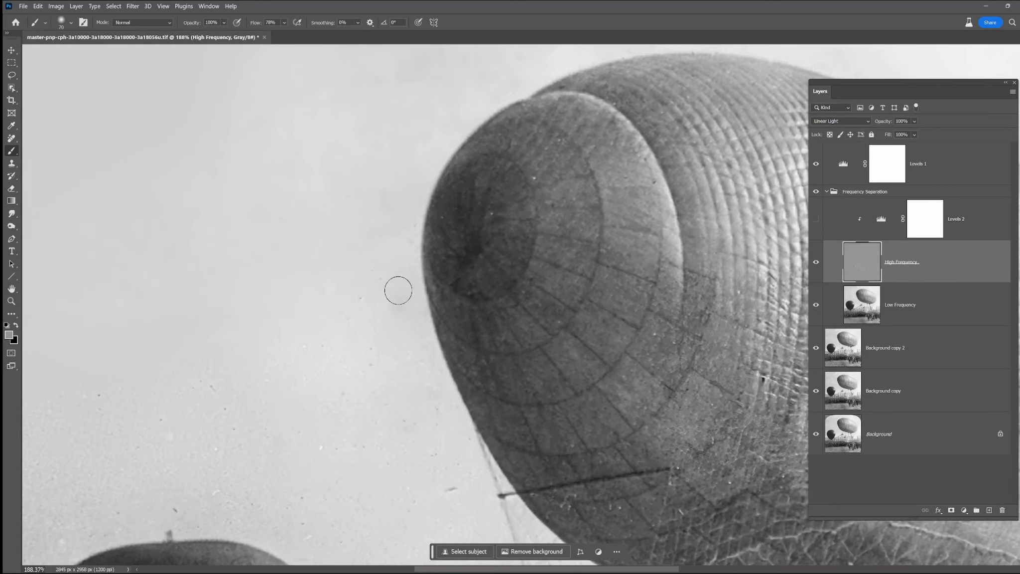
pyautogui.press(']')
pyautogui.press(']')
pyautogui.press(']')
pyautogui.press(']')
pyautogui.press('[')
pyautogui.moveTo(368, 465)
pyautogui.mouseDown()
pyautogui.moveTo(78, 387)
pyautogui.moveTo(210, 283)
pyautogui.moveTo(118, 254)
pyautogui.mouseUp()
pyautogui.moveTo(140, 447); pyautogui.dragTo(264, 192)
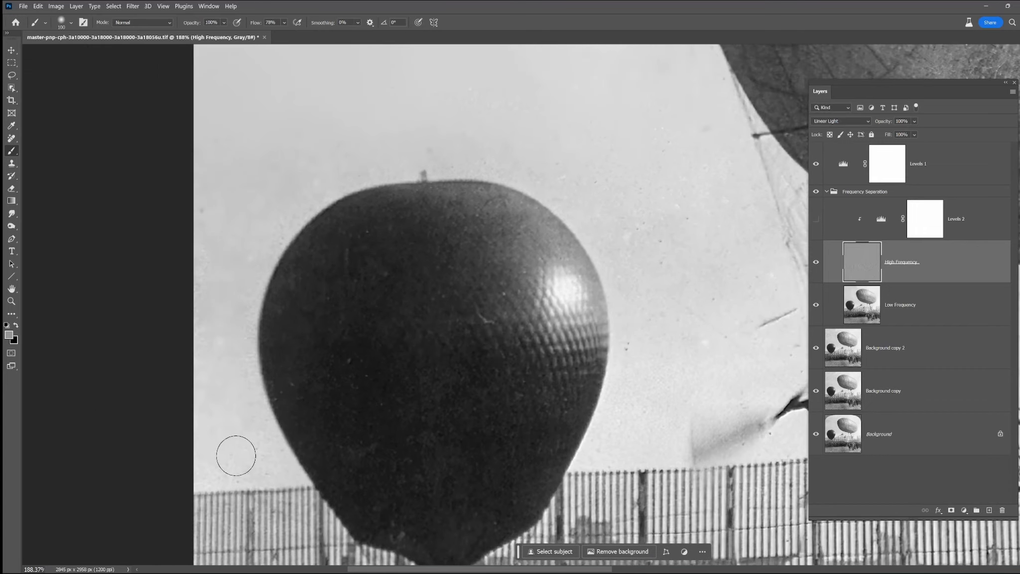
pyautogui.moveTo(699, 305); pyautogui.dragTo(569, 385)
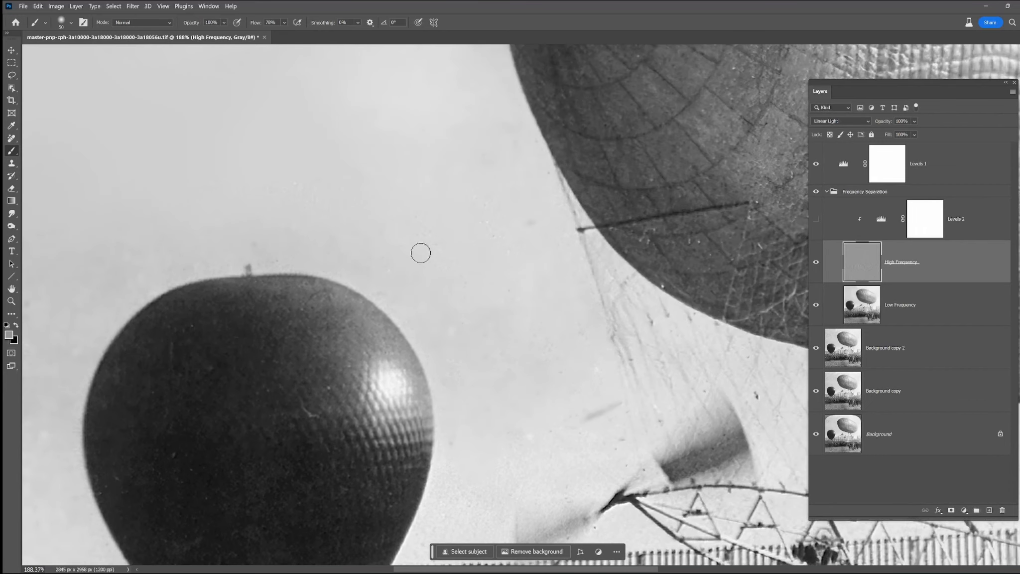
pyautogui.moveTo(483, 305); pyautogui.dragTo(437, 42)
pyautogui.moveTo(598, 298); pyautogui.dragTo(513, 319)
pyautogui.moveTo(638, 361); pyautogui.dragTo(453, 464)
# - Delete the Levels 2 adjustment and compare the photo with the collapsed Frequency Separation group off and on
pyautogui.moveTo(938, 214); pyautogui.dragTo(1002, 510)
pyautogui.click(827, 191)
pyautogui.click(817, 192)
pyautogui.click(817, 192)
pyautogui.click(817, 193)
pyautogui.click(817, 192)
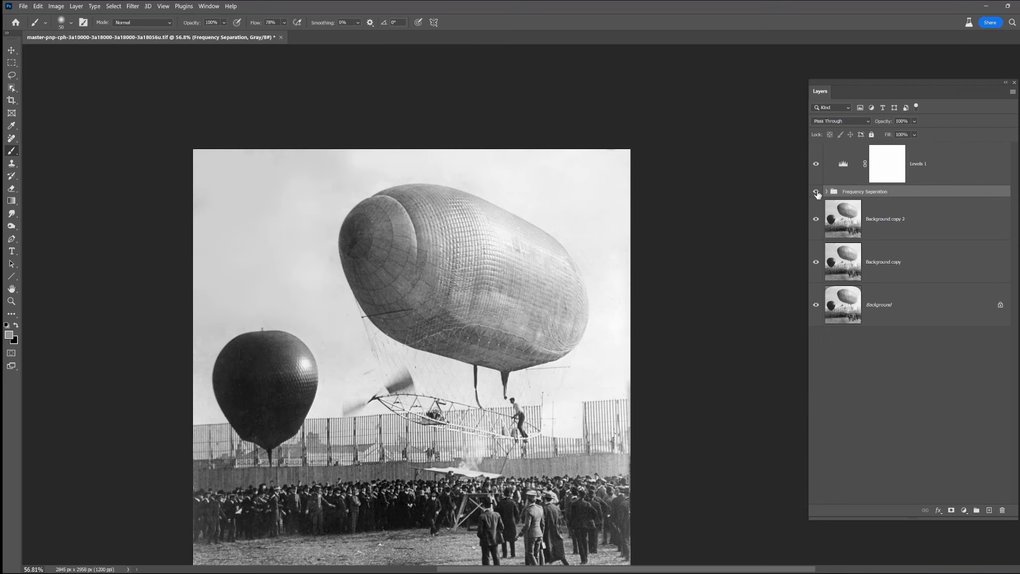
pyautogui.click(816, 261)
pyautogui.click(817, 192)
pyautogui.click(817, 192)
pyautogui.scroll(8, 357, 366)
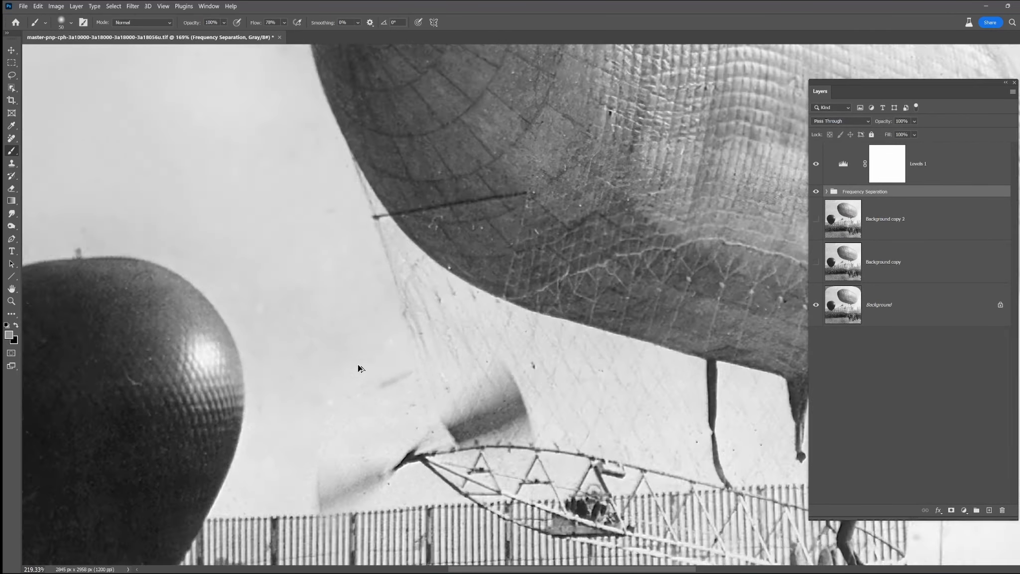
# - Merge the Levels 1 adjustment and the Frequency Separation group into a single layer
pyautogui.click(883, 218)
pyautogui.click(889, 193)
pyautogui.click(932, 175)
pyautogui.click(817, 165)
pyautogui.click(817, 165)
pyautogui.click(927, 176)
pyautogui.keyDown('shift'); pyautogui.click(900, 194); pyautogui.keyUp('shift')
pyautogui.rightClick(900, 193)
pyautogui.click(934, 499)
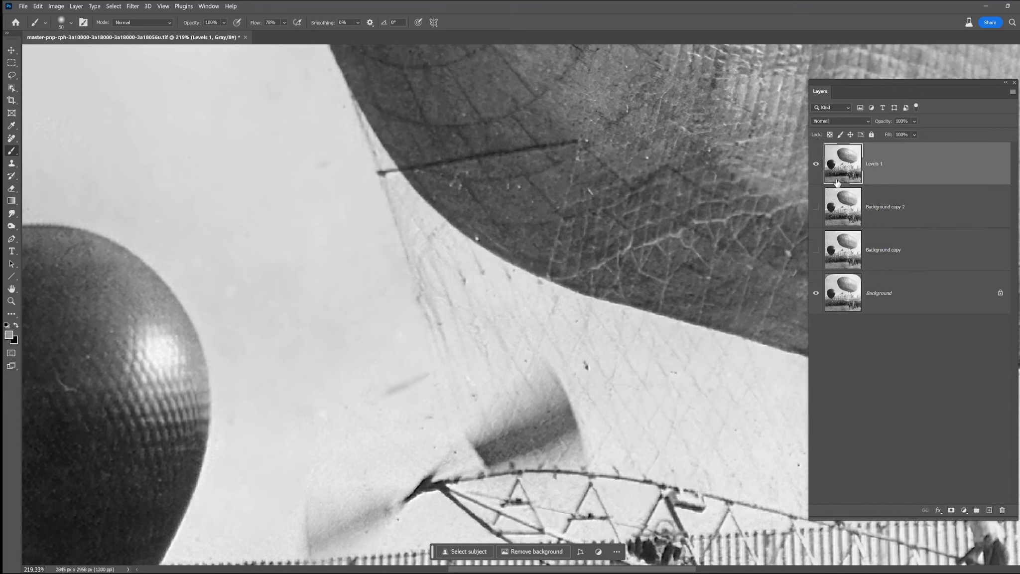
# - Erase the dark streak and nearby marks in the sky beside the propeller with the Remove tool
pyautogui.press('j')
pyautogui.moveTo(385, 393); pyautogui.dragTo(428, 382)
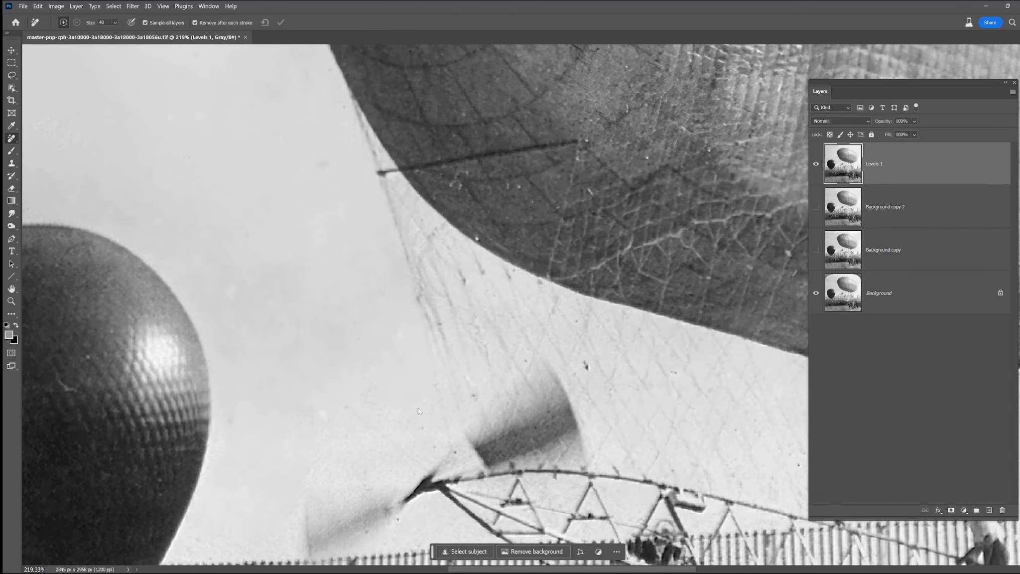
pyautogui.press('[')
pyautogui.click(423, 426)
# - Remove the small blemishes from the sky between the airship's nose and the dark balloon using a Remove brush size of 15
pyautogui.moveTo(370, 241); pyautogui.dragTo(519, 505)
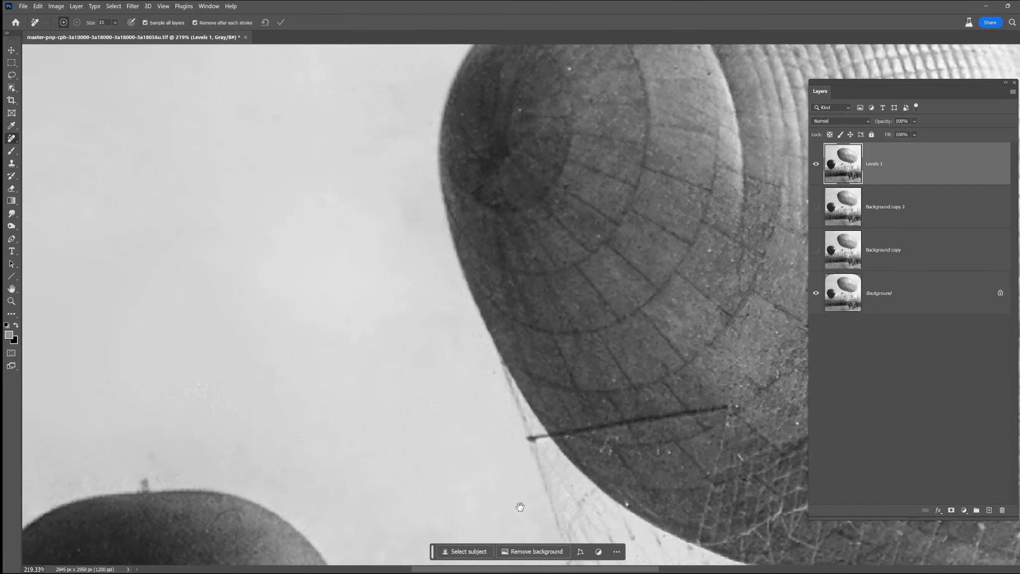
pyautogui.moveTo(404, 201); pyautogui.dragTo(413, 215)
pyautogui.moveTo(224, 459); pyautogui.dragTo(374, 274)
pyautogui.moveTo(299, 269); pyautogui.dragTo(309, 273)
pyautogui.moveTo(255, 296); pyautogui.dragTo(202, 308)
pyautogui.moveTo(258, 364); pyautogui.dragTo(510, 327)
pyautogui.moveTo(467, 262); pyautogui.dragTo(432, 289)
# - Clean the specks and scratches on and around the dark balloon with the Remove tool
pyautogui.moveTo(343, 432)
pyautogui.mouseDown()
pyautogui.moveTo(346, 481)
pyautogui.moveTo(316, 273)
pyautogui.mouseUp()
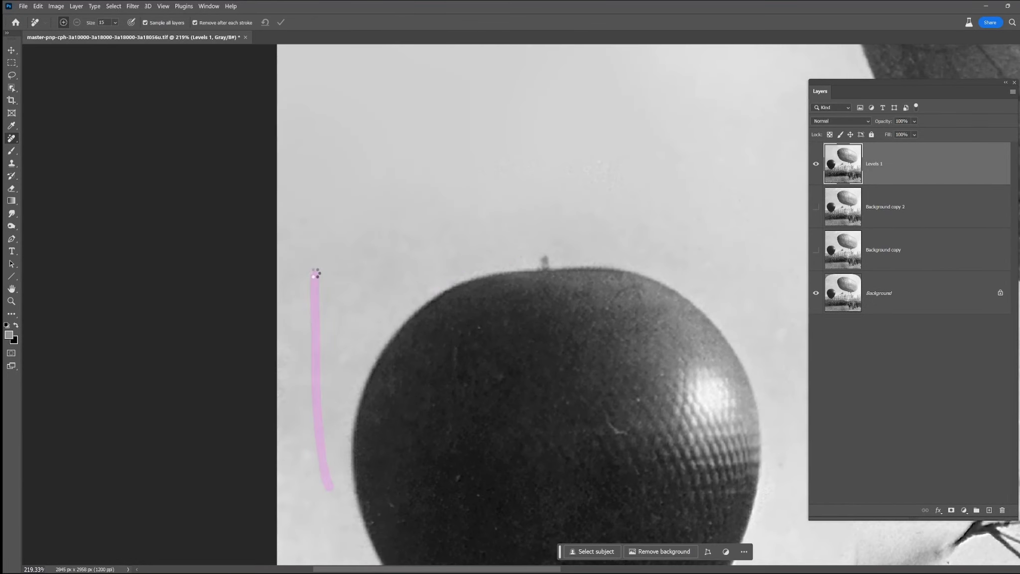
pyautogui.moveTo(283, 341); pyautogui.dragTo(283, 413)
pyautogui.moveTo(344, 488); pyautogui.dragTo(330, 236)
pyautogui.click(358, 325)
pyautogui.moveTo(345, 283); pyautogui.dragTo(376, 343)
pyautogui.moveTo(363, 320)
pyautogui.mouseDown()
pyautogui.moveTo(333, 243)
pyautogui.moveTo(348, 282)
pyautogui.mouseUp()
pyautogui.moveTo(599, 163); pyautogui.dragTo(612, 179)
pyautogui.moveTo(478, 316); pyautogui.dragTo(479, 324)
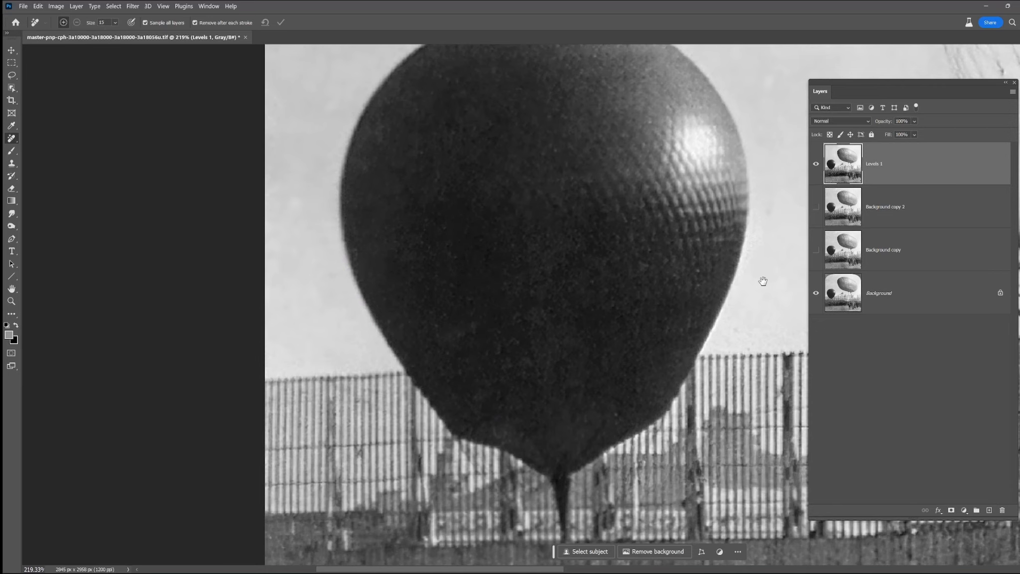
pyautogui.moveTo(762, 281); pyautogui.dragTo(499, 455)
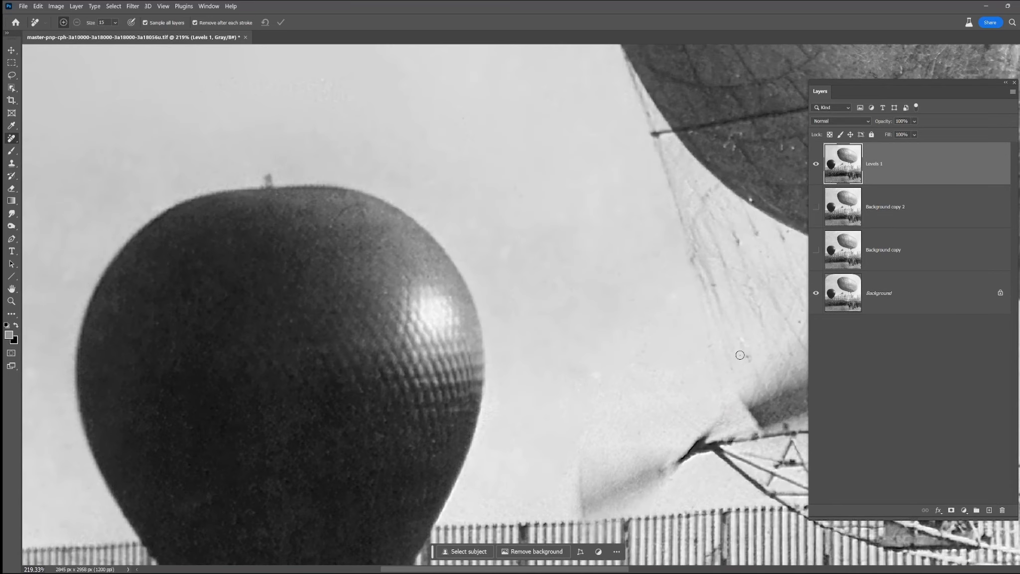
pyautogui.moveTo(668, 299); pyautogui.dragTo(348, 434)
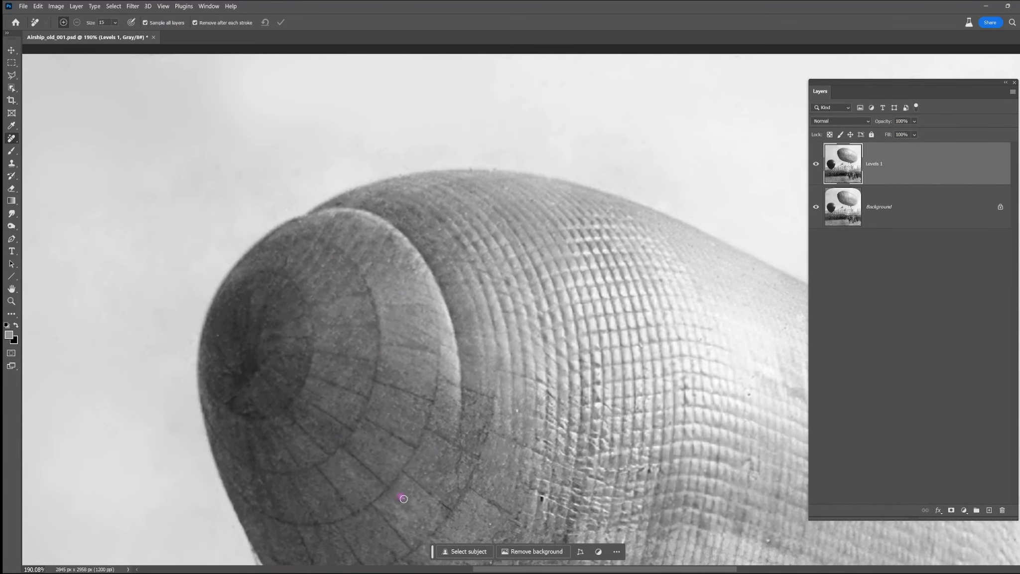
# - Remove the specks and marks from the airship's envelope and the sky beside its tail
pyautogui.moveTo(541, 495); pyautogui.dragTo(507, 445)
pyautogui.moveTo(624, 369); pyautogui.dragTo(490, 298)
pyautogui.moveTo(754, 224); pyautogui.dragTo(548, 171)
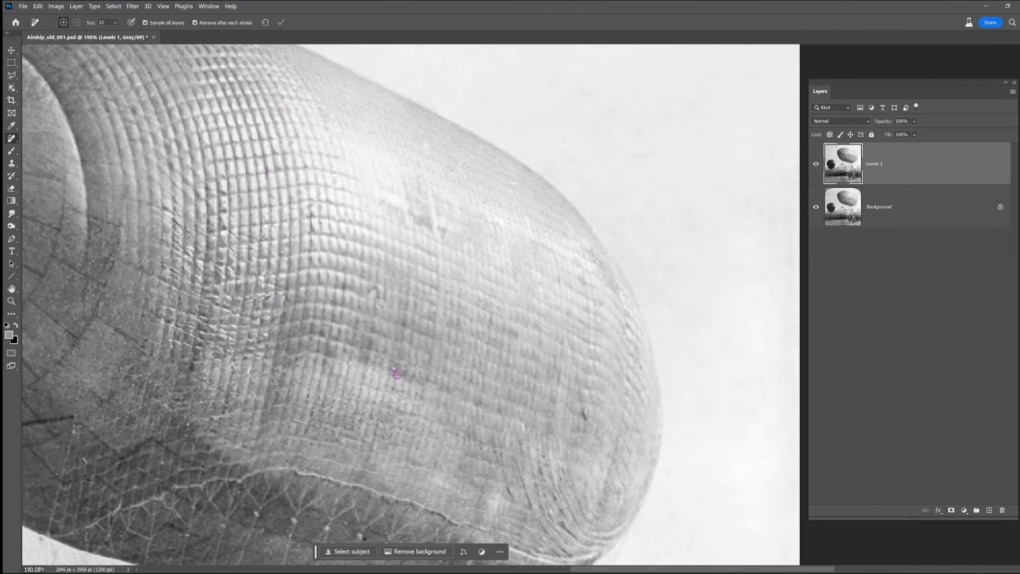
pyautogui.moveTo(238, 534); pyautogui.dragTo(281, 394)
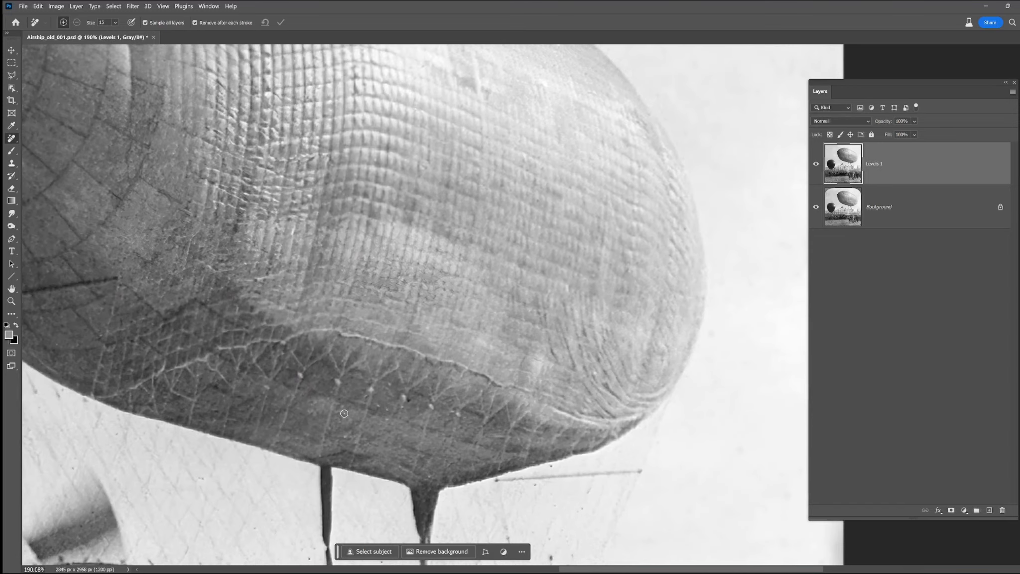
pyautogui.moveTo(371, 395); pyautogui.dragTo(568, 180)
pyautogui.moveTo(784, 464); pyautogui.dragTo(694, 461)
pyautogui.moveTo(757, 447); pyautogui.dragTo(603, 396)
pyautogui.moveTo(692, 180); pyautogui.dragTo(576, 174)
# - Clean up the blemishes along the fence and the crowd with the Remove tool
pyautogui.moveTo(670, 412); pyautogui.dragTo(788, 251)
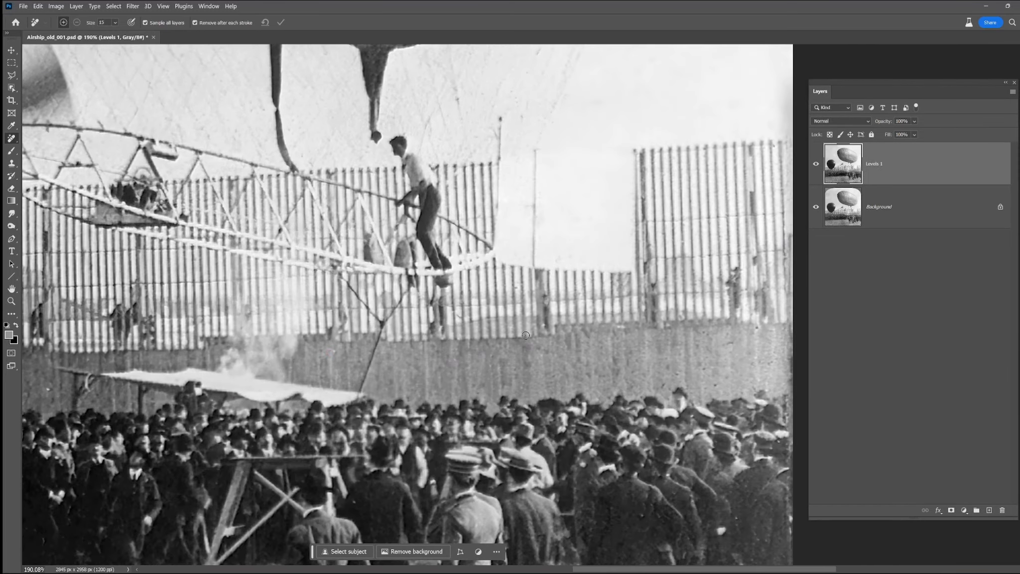
pyautogui.moveTo(239, 310); pyautogui.dragTo(561, 308)
pyautogui.moveTo(301, 219); pyautogui.dragTo(622, 219)
pyautogui.moveTo(124, 429); pyautogui.dragTo(349, 394)
# - Remove the bright debris and marks from the grass in front of the crowd
pyautogui.scroll(-5, 507, 378)
pyautogui.moveTo(378, 501); pyautogui.dragTo(403, 504)
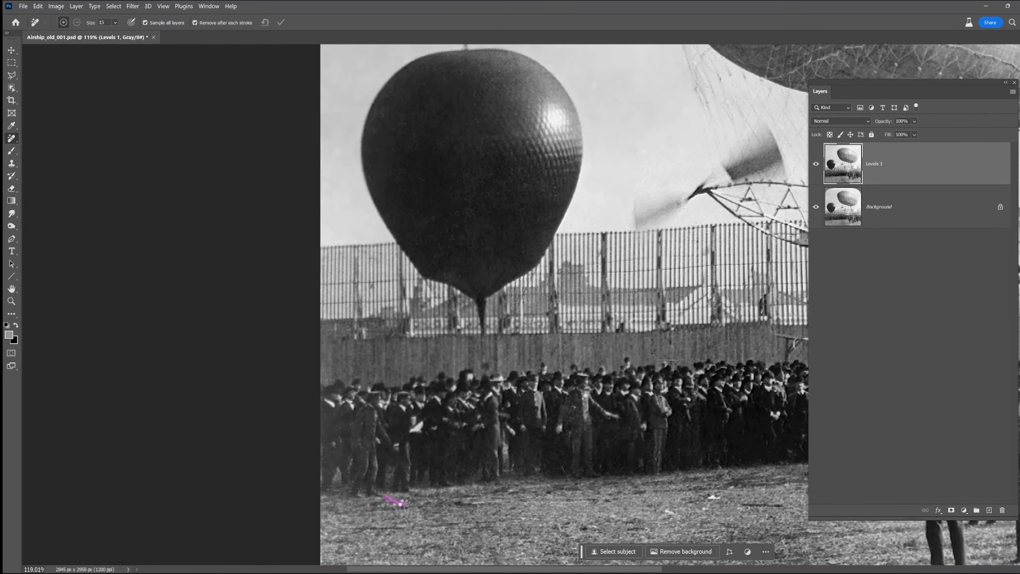
pyautogui.moveTo(699, 477); pyautogui.dragTo(435, 432)
pyautogui.moveTo(777, 395); pyautogui.dragTo(610, 366)
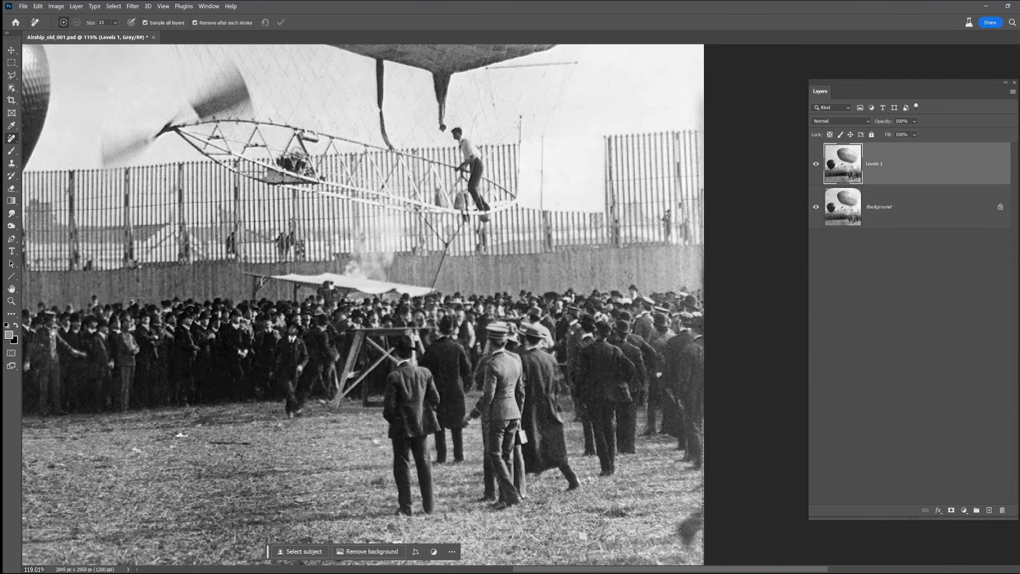
pyautogui.scroll(-3, 630, 276)
pyautogui.click(398, 358)
pyautogui.click(442, 344)
pyautogui.click(316, 415)
pyautogui.click(322, 372)
pyautogui.moveTo(186, 349); pyautogui.dragTo(215, 351)
pyautogui.moveTo(391, 205); pyautogui.dragTo(403, 205)
# - Enlarge the Remove brush to 50 and clean the larger blemishes from the grass and the photo's edges
pyautogui.scroll(-5, 597, 289)
pyautogui.press(']')
pyautogui.press(']')
pyautogui.press(']')
pyautogui.press(']')
pyautogui.press(']')
pyautogui.press(']')
pyautogui.press(']')
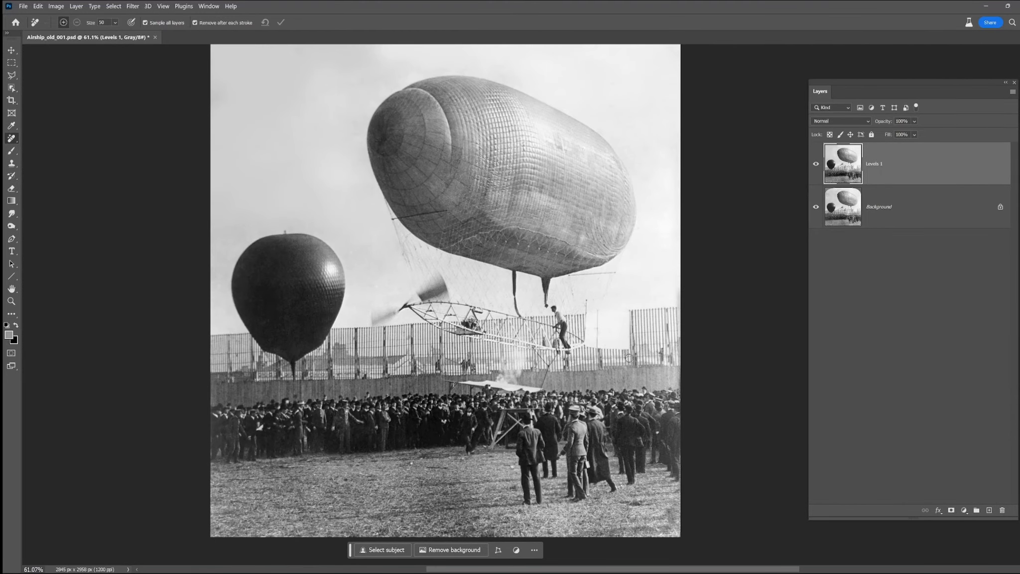
pyautogui.moveTo(355, 481); pyautogui.dragTo(356, 480)
pyautogui.moveTo(589, 531); pyautogui.dragTo(607, 530)
pyautogui.moveTo(705, 435); pyautogui.dragTo(679, 422)
# - Add a Levels adjustment layer above the photo and darken its midtones to 0.60
pyautogui.click(963, 510)
pyautogui.click(906, 358)
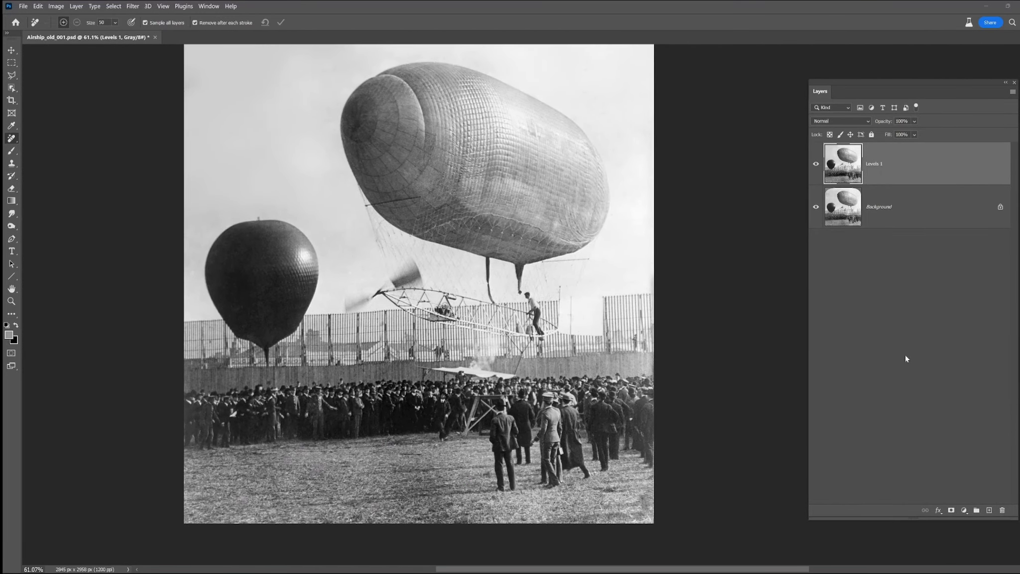
pyautogui.click(963, 510)
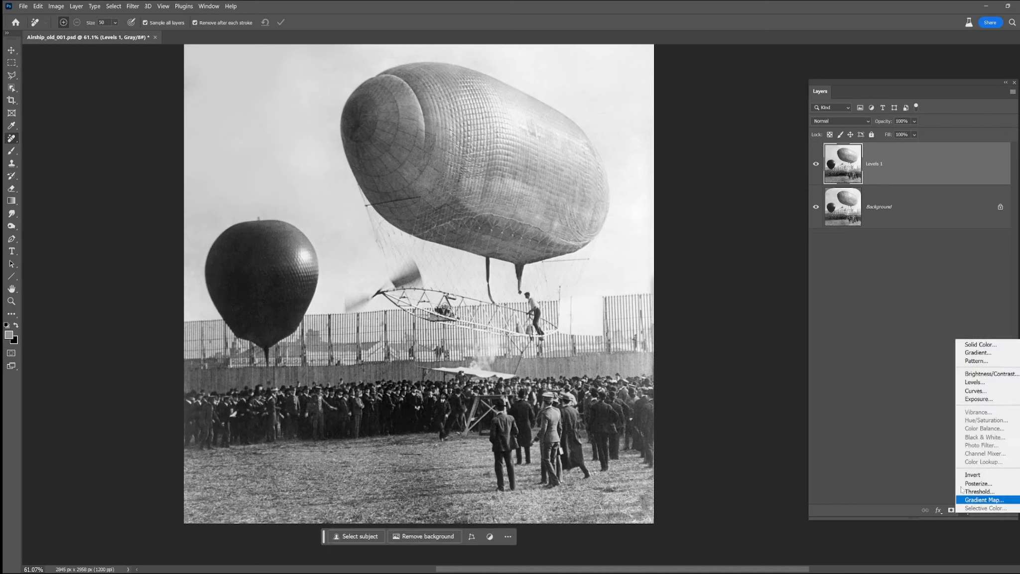
pyautogui.click(972, 382)
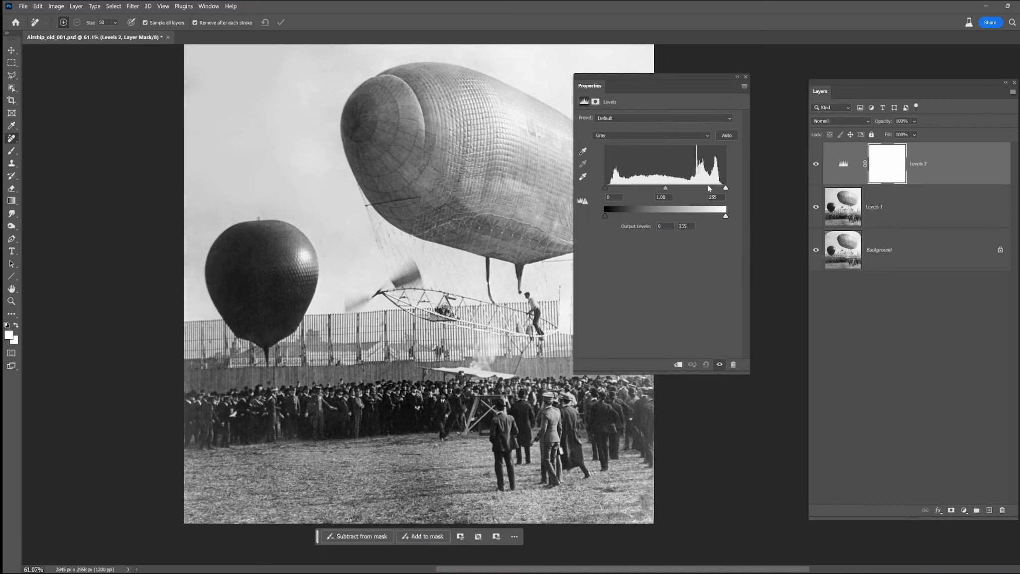
pyautogui.moveTo(668, 191); pyautogui.dragTo(685, 189)
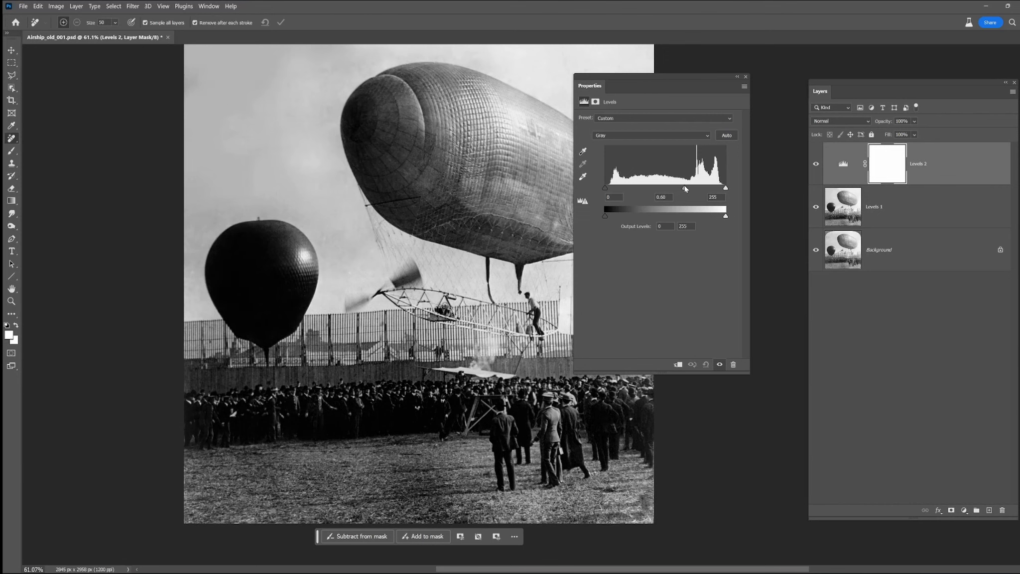
pyautogui.click(745, 77)
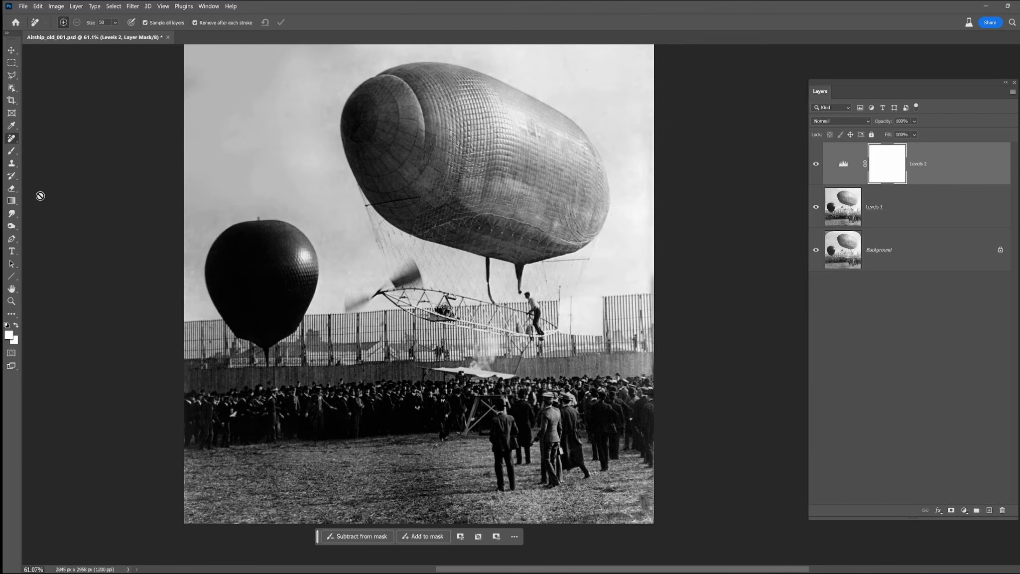
# - Limit the Levels 2 darkening to the photo's right edge with a gradient on its mask, and compare the result
pyautogui.click(11, 201)
pyautogui.moveTo(654, 319); pyautogui.dragTo(601, 317)
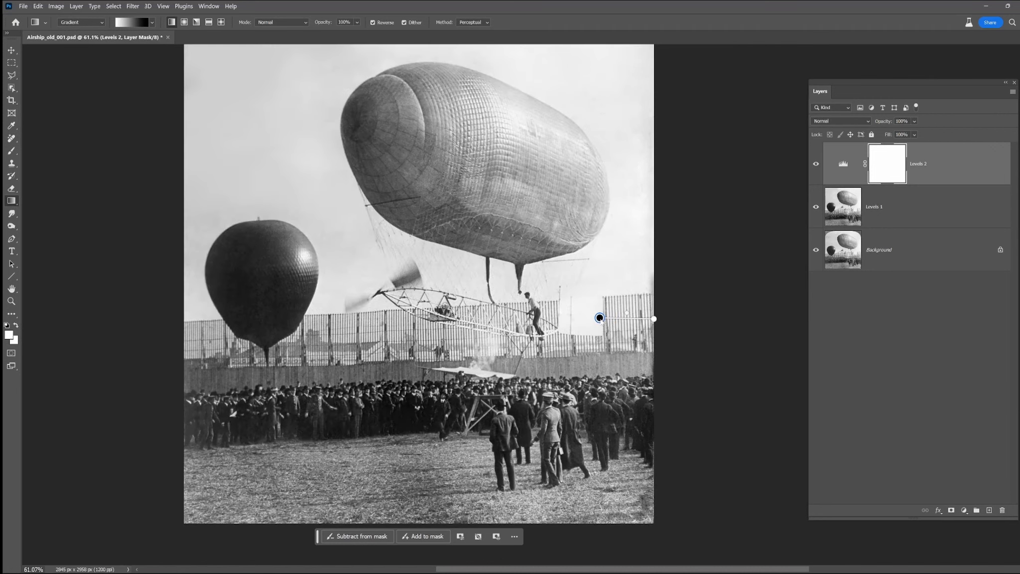
pyautogui.click(817, 165)
pyautogui.click(816, 164)
pyautogui.click(817, 167)
pyautogui.click(818, 167)
# - Duplicate the Levels 2 adjustment, limit the copy to the photo's left edge with a mask gradient, and compare the result
pyautogui.moveTo(957, 168); pyautogui.dragTo(990, 509)
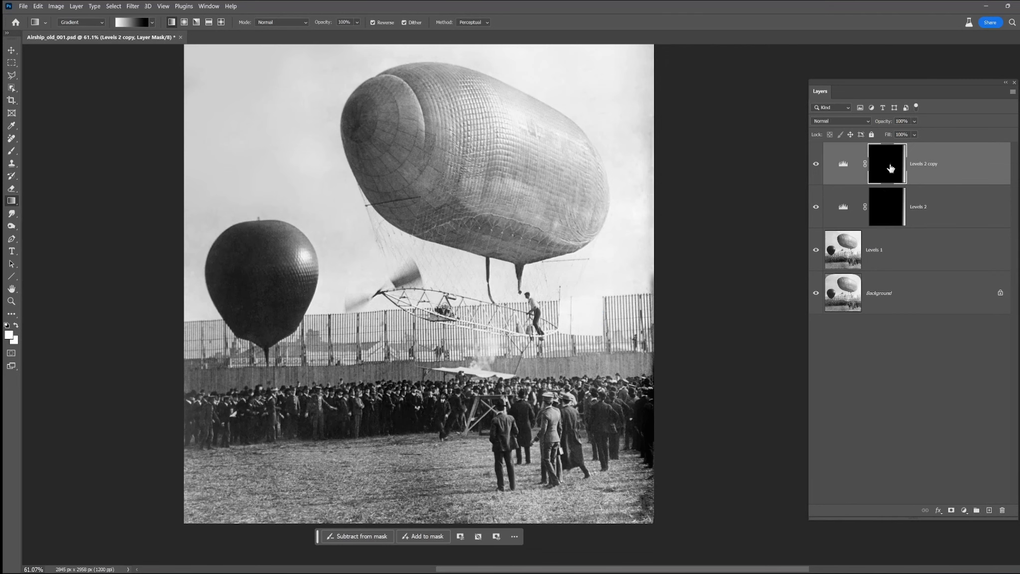
pyautogui.hotkey('ctrl', 'i')
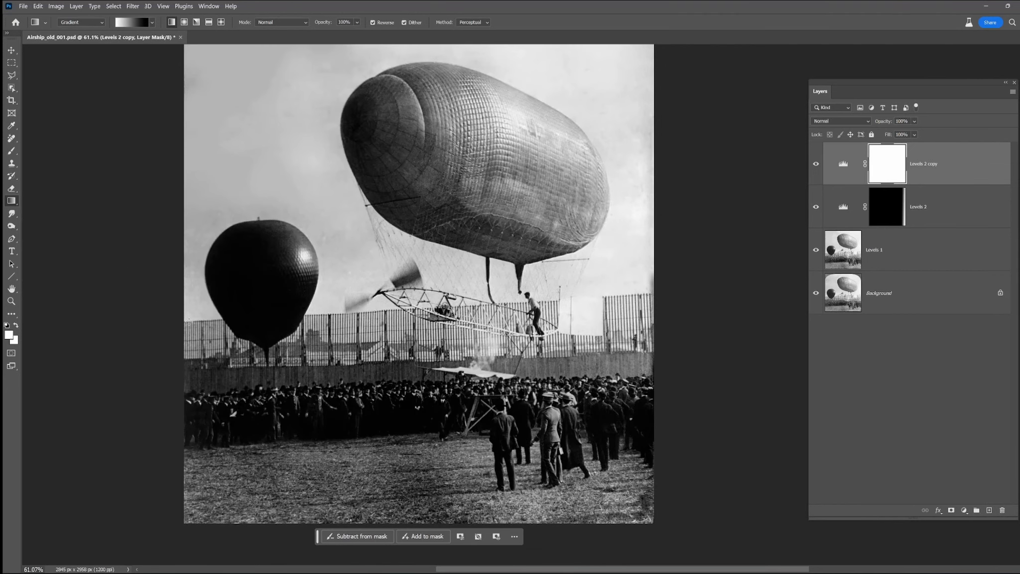
pyautogui.moveTo(183, 326); pyautogui.dragTo(257, 326)
pyautogui.click(816, 164)
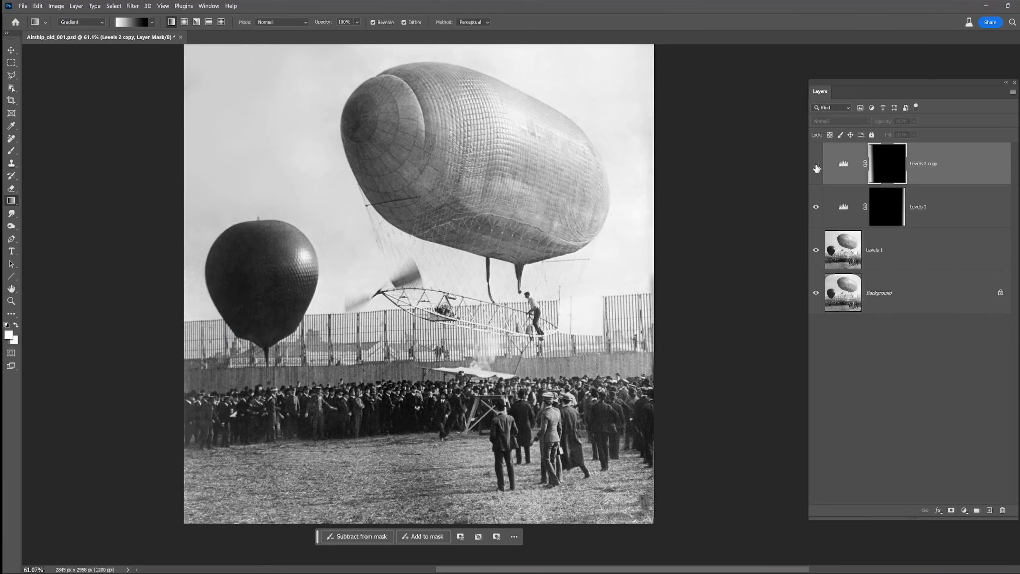
pyautogui.click(815, 166)
# - Set the Levels 2 copy's midtones to 0.96 and its black input level to 14
pyautogui.doubleClick(847, 164)
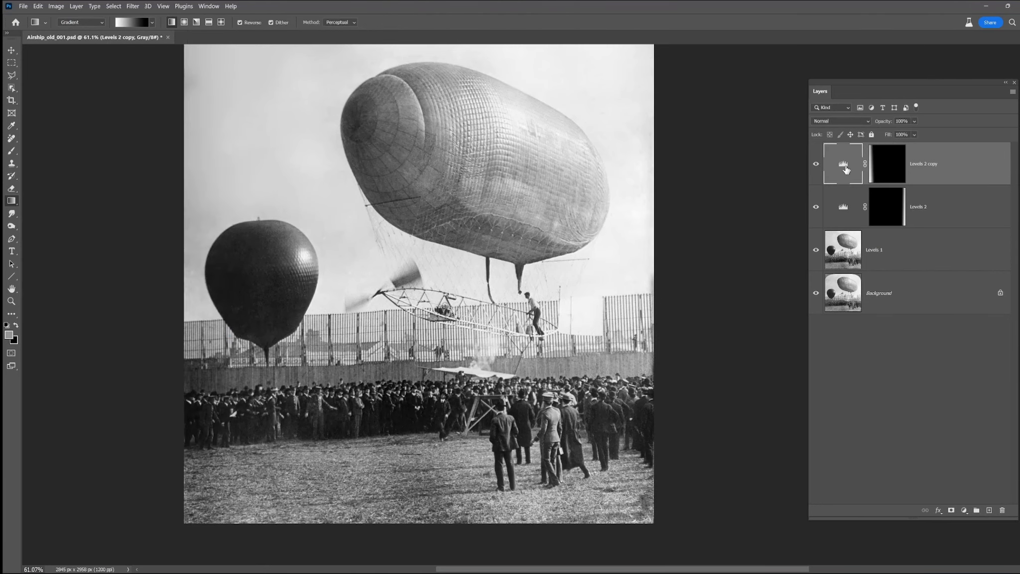
pyautogui.moveTo(681, 191); pyautogui.dragTo(671, 192)
pyautogui.moveTo(610, 186); pyautogui.dragTo(612, 186)
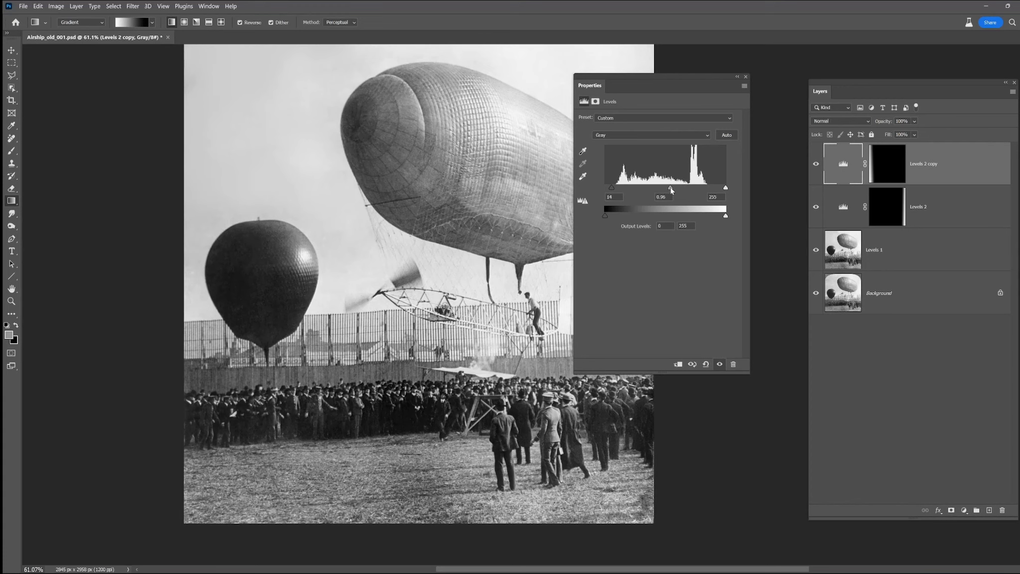
# - Compare the photo with and without the Levels 2 copy adjustment
pyautogui.click(814, 165)
pyautogui.click(814, 165)
pyautogui.click(814, 165)
pyautogui.click(813, 165)
pyautogui.click(746, 76)
pyautogui.moveTo(578, 172)
pyautogui.mouseDown()
pyautogui.moveTo(550, 189)
pyautogui.moveTo(569, 184)
pyautogui.mouseUp()
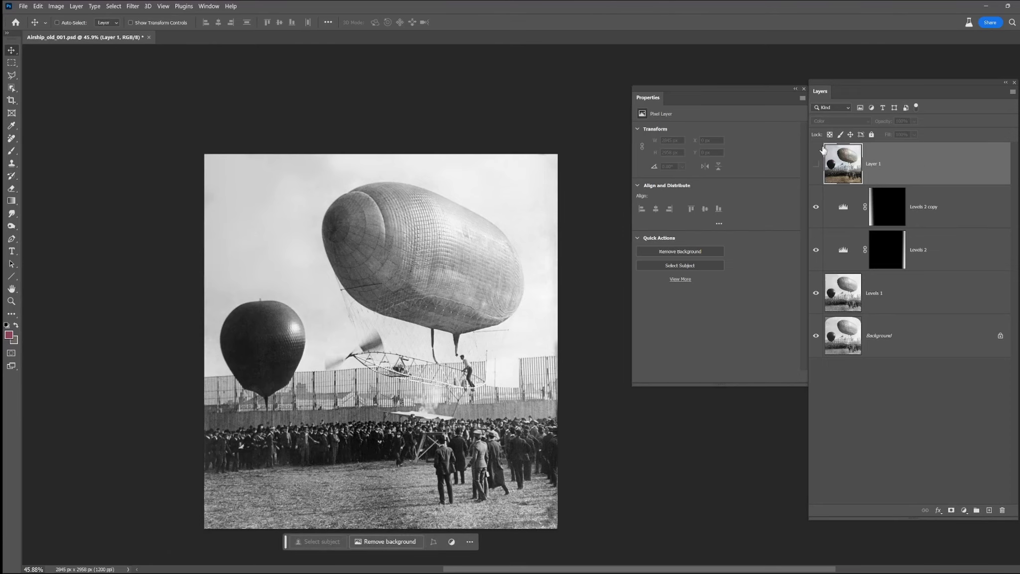
# - Show the colorized Layer 1 over the black-and-white photo and set its blending mode to Color
pyautogui.click(816, 165)
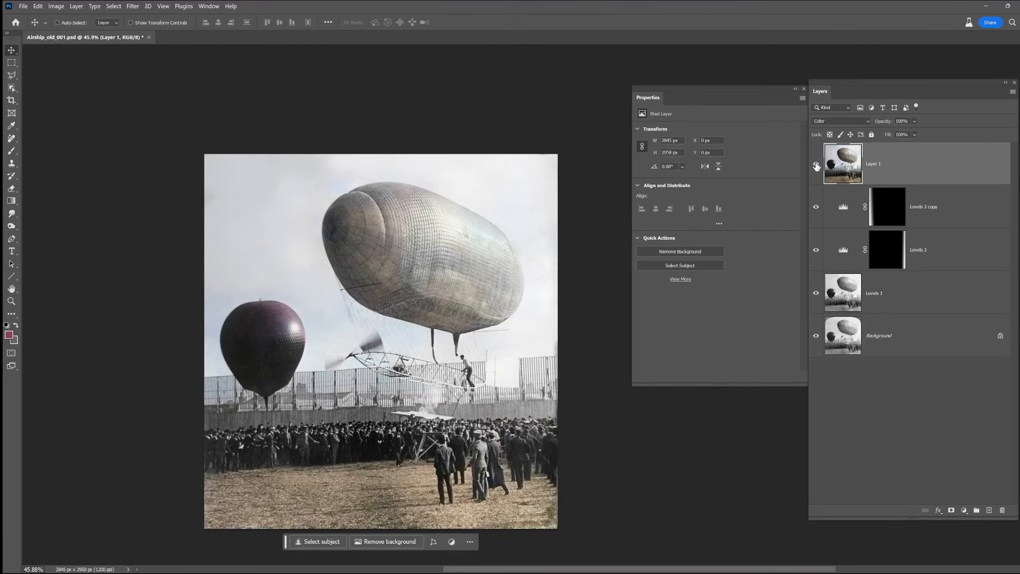
pyautogui.click(824, 120)
pyautogui.click(819, 353)
# - Add a Vibrance adjustment layer above Layer 1 with vibrance +51 and saturation +61
pyautogui.click(964, 510)
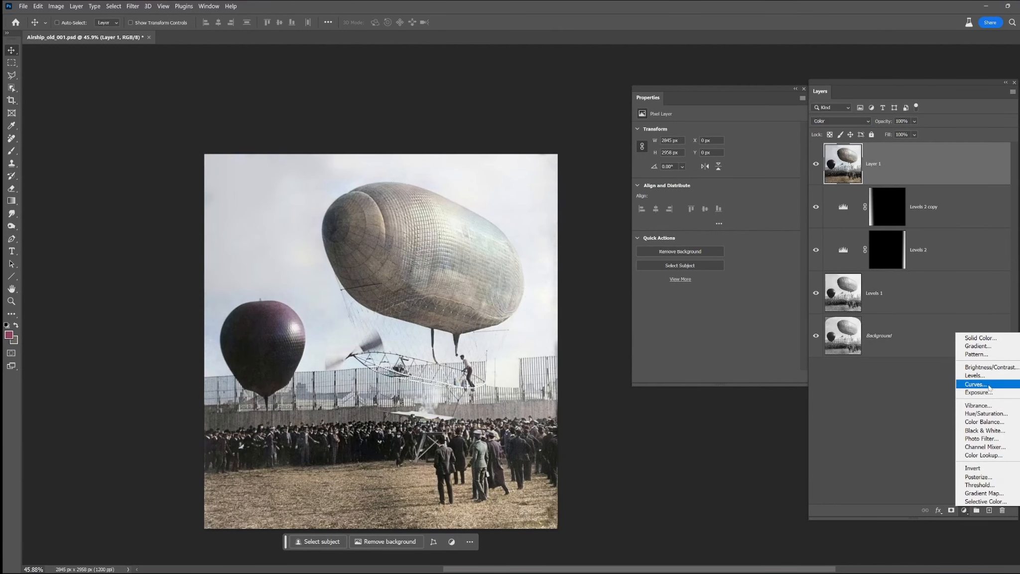
pyautogui.click(982, 406)
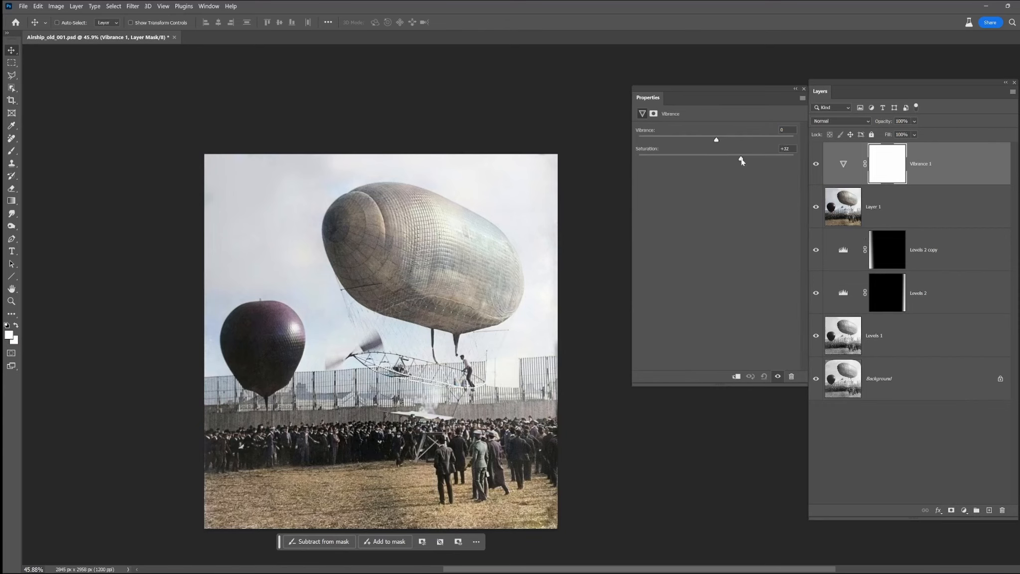
pyautogui.moveTo(765, 163); pyautogui.dragTo(762, 143)
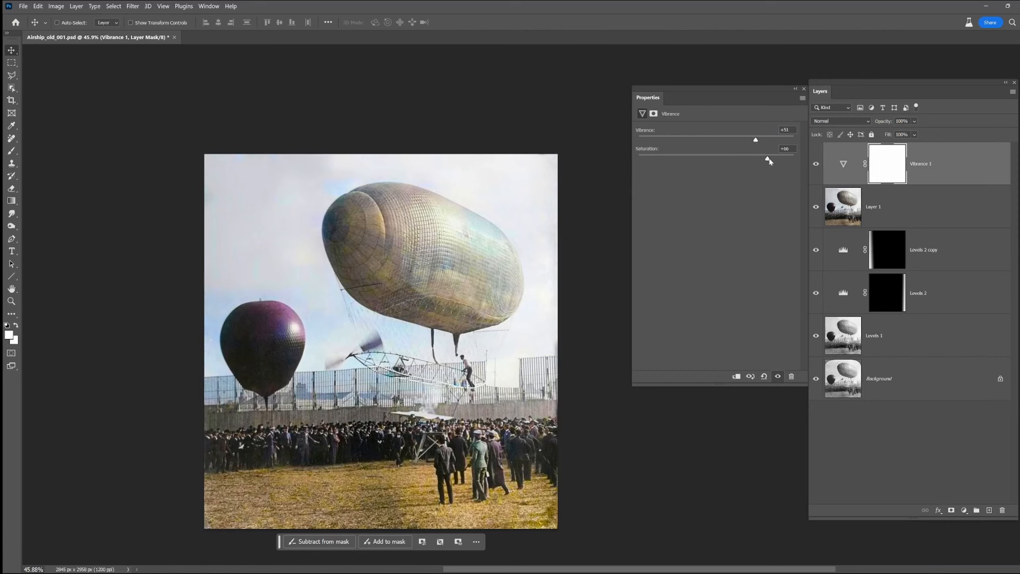
# - Reduce the Vibrance effect on the grass by painting its layer mask black there with a large soft brush
pyautogui.click(882, 163)
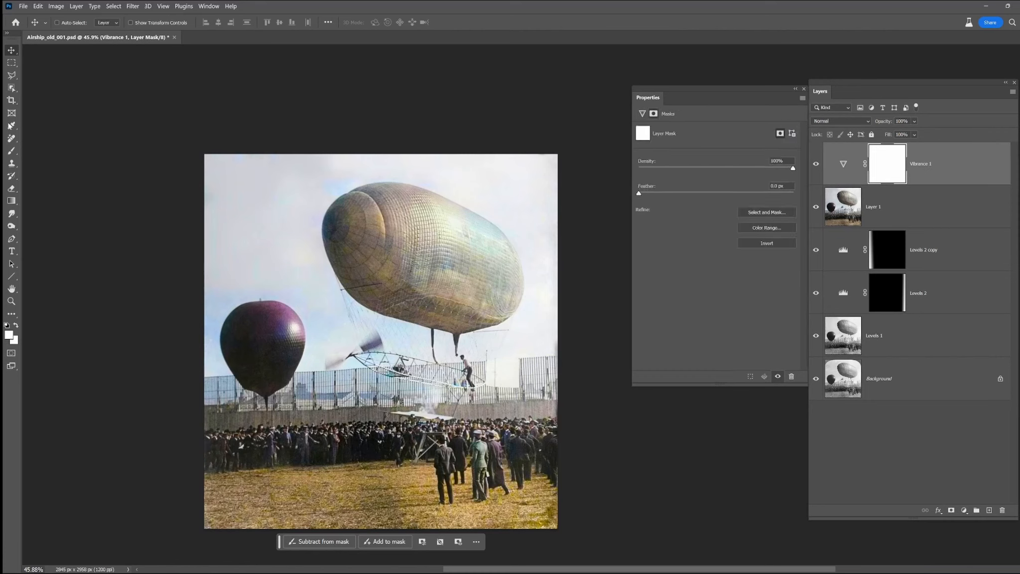
pyautogui.click(11, 150)
pyautogui.click(6, 325)
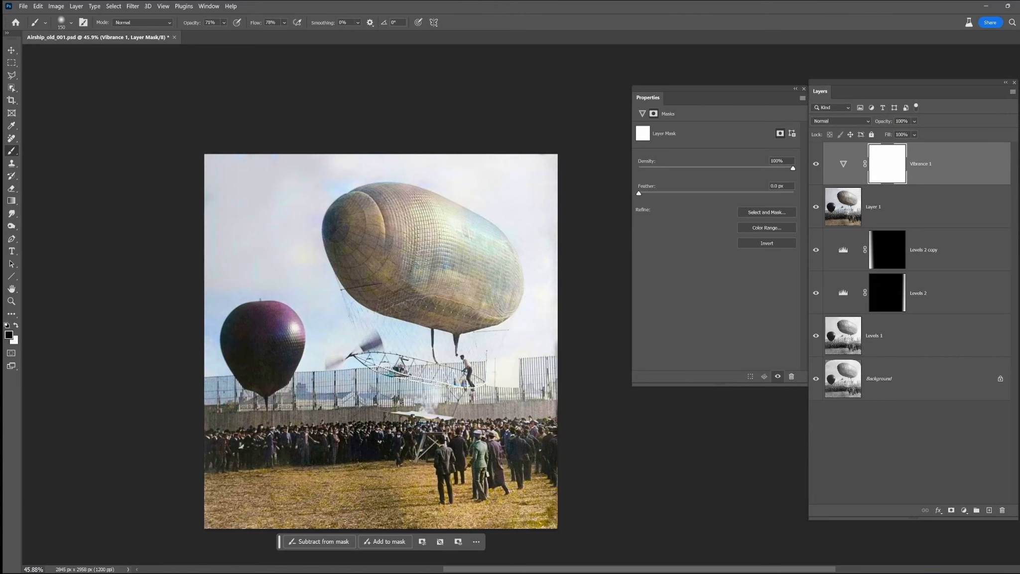
pyautogui.press(']')
pyautogui.press(']')
pyautogui.press(']')
pyautogui.press(']')
pyautogui.press(']')
pyautogui.press(']')
pyautogui.press(']')
pyautogui.moveTo(217, 483)
pyautogui.mouseDown()
pyautogui.moveTo(385, 489)
pyautogui.moveTo(351, 513)
pyautogui.moveTo(561, 499)
pyautogui.mouseUp()
# - Reduce the Vibrance effect in the sky around the airship by painting black on the mask with a smaller brush
pyautogui.press('[')
pyautogui.press('[')
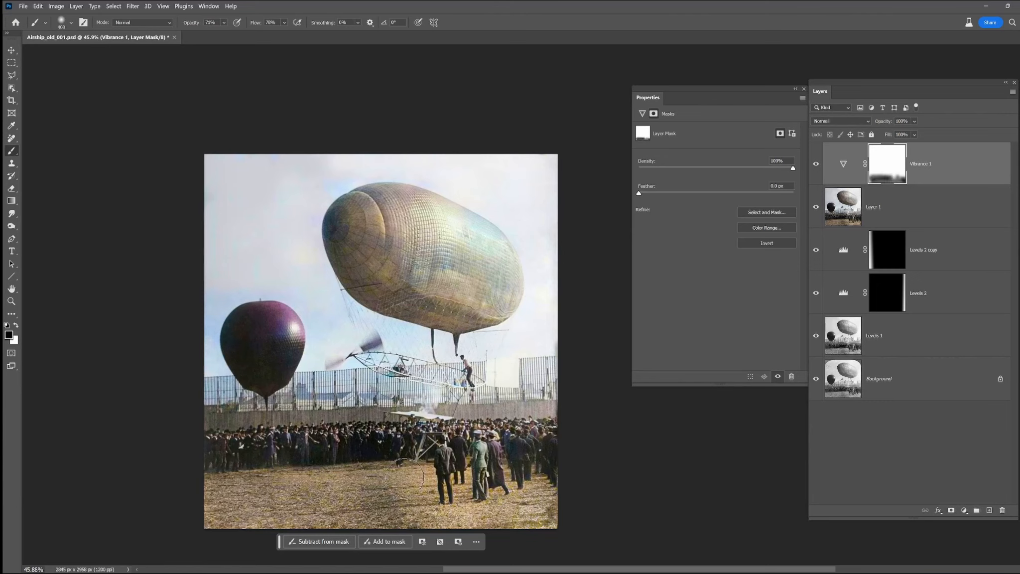
pyautogui.press('[')
pyautogui.moveTo(319, 325)
pyautogui.mouseDown()
pyautogui.moveTo(407, 343)
pyautogui.moveTo(392, 354)
pyautogui.moveTo(321, 303)
pyautogui.moveTo(341, 336)
pyautogui.moveTo(358, 159)
pyautogui.moveTo(409, 163)
pyautogui.moveTo(529, 252)
pyautogui.moveTo(545, 302)
pyautogui.mouseUp()
# - Set the Vibrance adjustment to vibrance +66 and saturation +30, and compare the photo with and without it
pyautogui.click(923, 161)
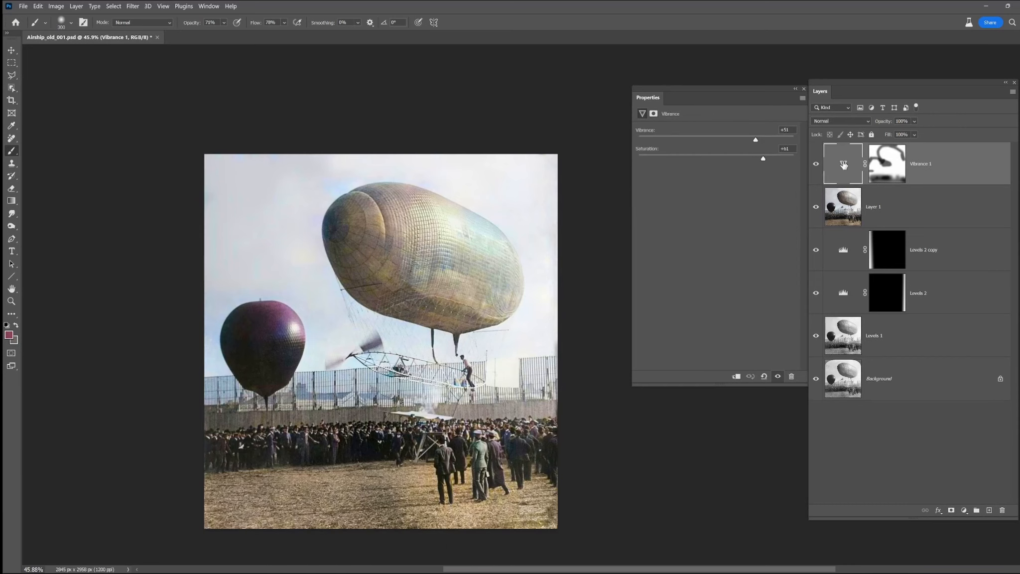
pyautogui.moveTo(725, 162); pyautogui.dragTo(735, 161)
pyautogui.click(816, 164)
pyautogui.click(816, 166)
# - Fill the Vibrance layer's mask with white so the adjustment covers the whole photo
pyautogui.click(882, 159)
pyautogui.hotkey('ctrl', 'BackSpace')
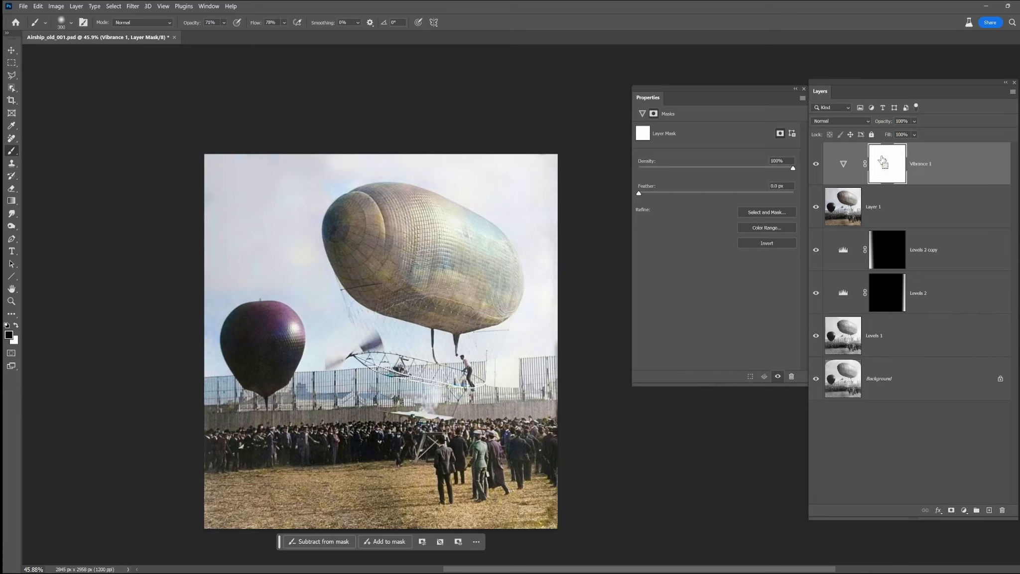
pyautogui.hotkey('ctrl', 'z')
pyautogui.hotkey('ctrl', 'shift', 'z')
# - Add an empty layer above the Vibrance adjustment and set its blending mode to Color
pyautogui.click(925, 212)
pyautogui.click(920, 180)
pyautogui.click(989, 510)
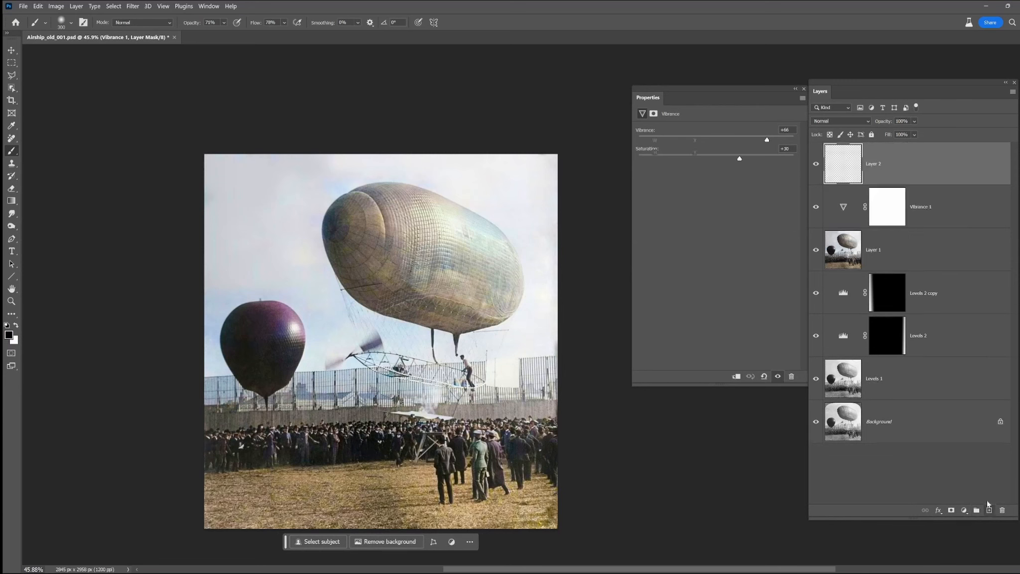
pyautogui.click(847, 124)
pyautogui.click(832, 352)
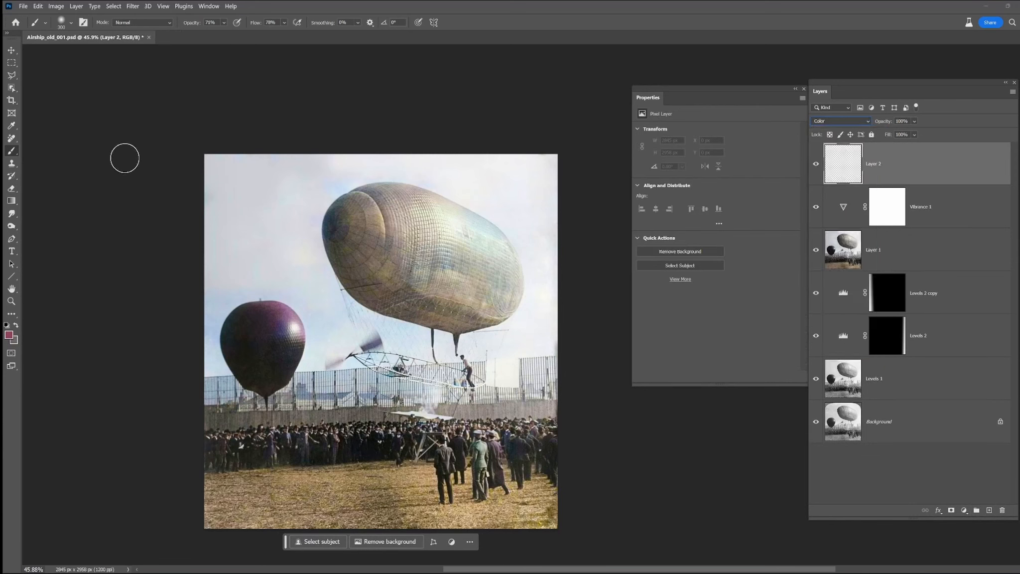
# - Set the Eyedropper tool to sample from all layers
pyautogui.click(14, 127)
pyautogui.click(192, 22)
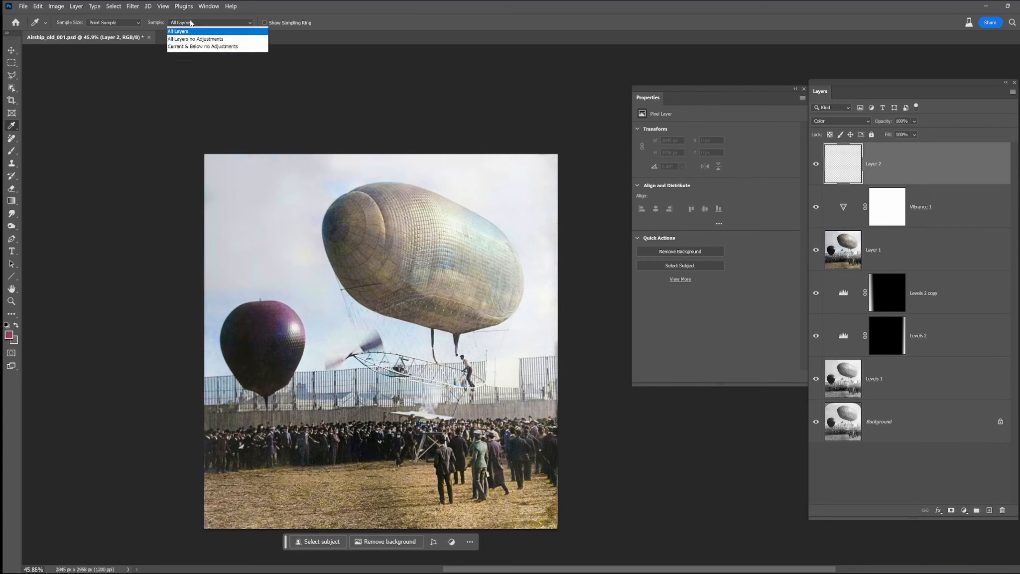
pyautogui.click(185, 46)
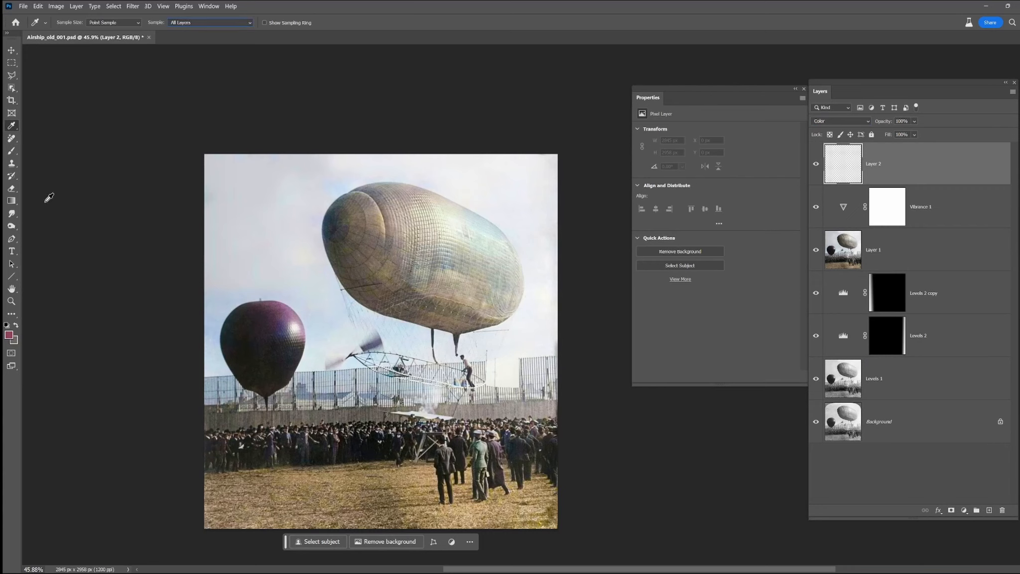
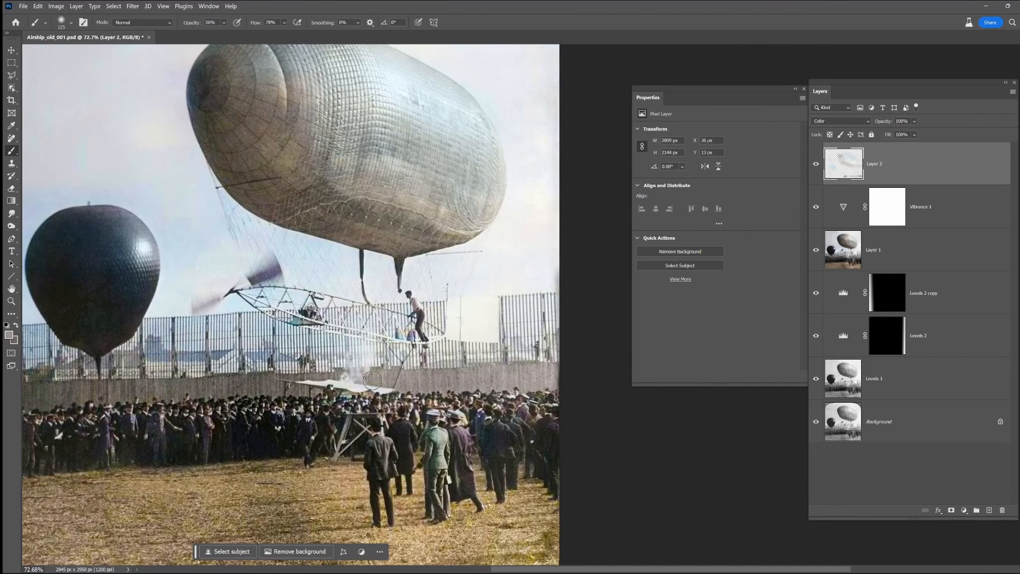
# - Neutralize the color of the wooden fence above the crowd, and paint the grass edge below it with sampled grass color
pyautogui.hscroll(-5, 373, 381)
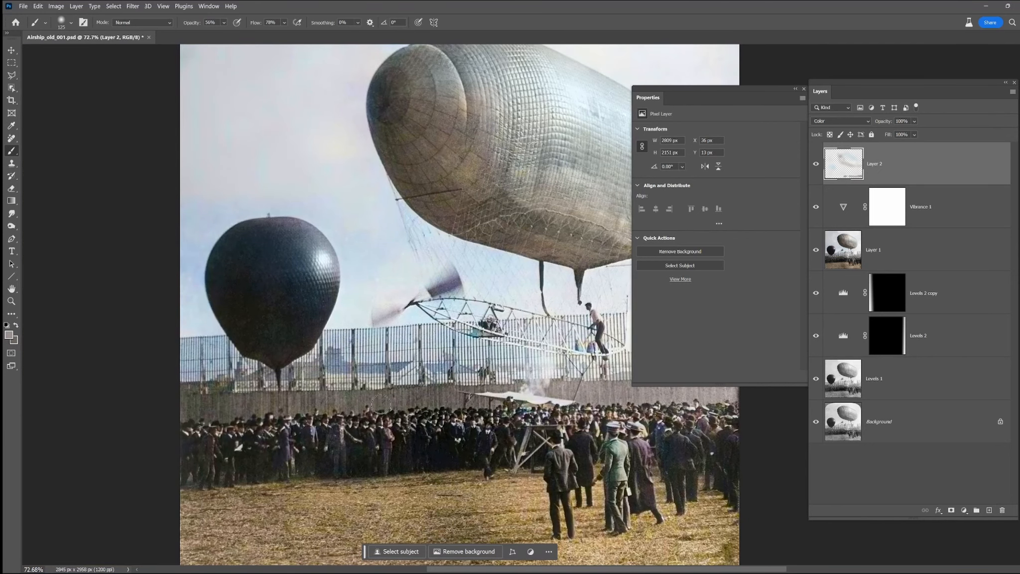
pyautogui.moveTo(325, 405)
pyautogui.mouseDown()
pyautogui.moveTo(229, 413)
pyautogui.moveTo(210, 400)
pyautogui.moveTo(227, 404)
pyautogui.mouseUp()
pyautogui.keyDown('alt'); pyautogui.click(449, 499); pyautogui.keyUp('alt')
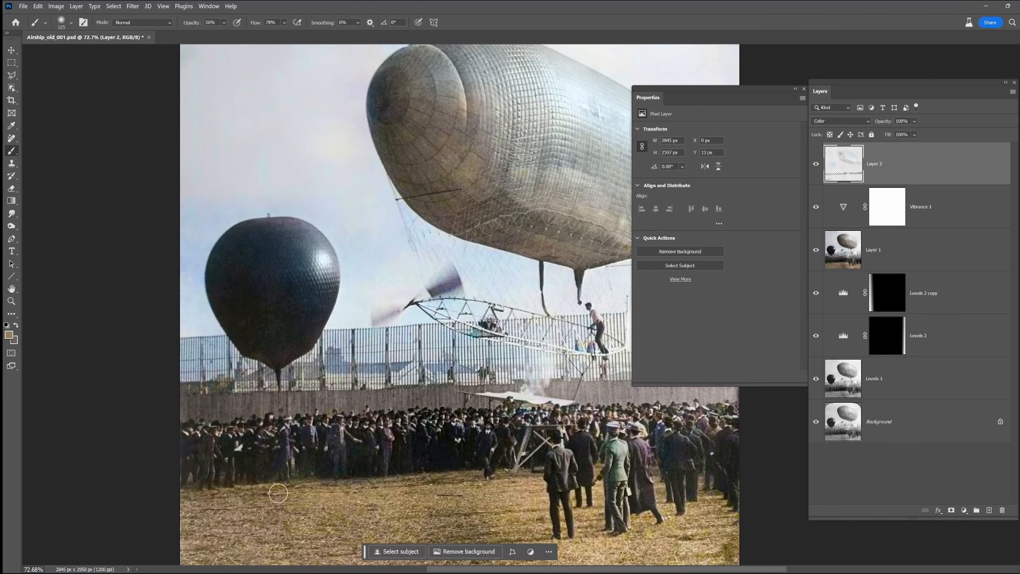
# - Paint the foreground man's dark suit with a tone sampled from his coat, using a smaller brush at 68% opacity
pyautogui.scroll(6, 638, 517)
pyautogui.keyDown('alt'); pyautogui.click(517, 443); pyautogui.keyUp('alt')
pyautogui.press('[')
pyautogui.press('[')
pyautogui.press('[')
pyautogui.press('[')
pyautogui.press('[')
pyautogui.press('[')
pyautogui.click(223, 22)
pyautogui.moveTo(241, 34); pyautogui.dragTo(243, 34)
pyautogui.moveTo(364, 330); pyautogui.dragTo(288, 292)
pyautogui.keyDown('alt'); pyautogui.click(434, 375); pyautogui.keyUp('alt')
pyautogui.moveTo(440, 429)
pyautogui.mouseDown()
pyautogui.moveTo(444, 506)
pyautogui.moveTo(413, 430)
pyautogui.moveTo(419, 490)
pyautogui.mouseUp()
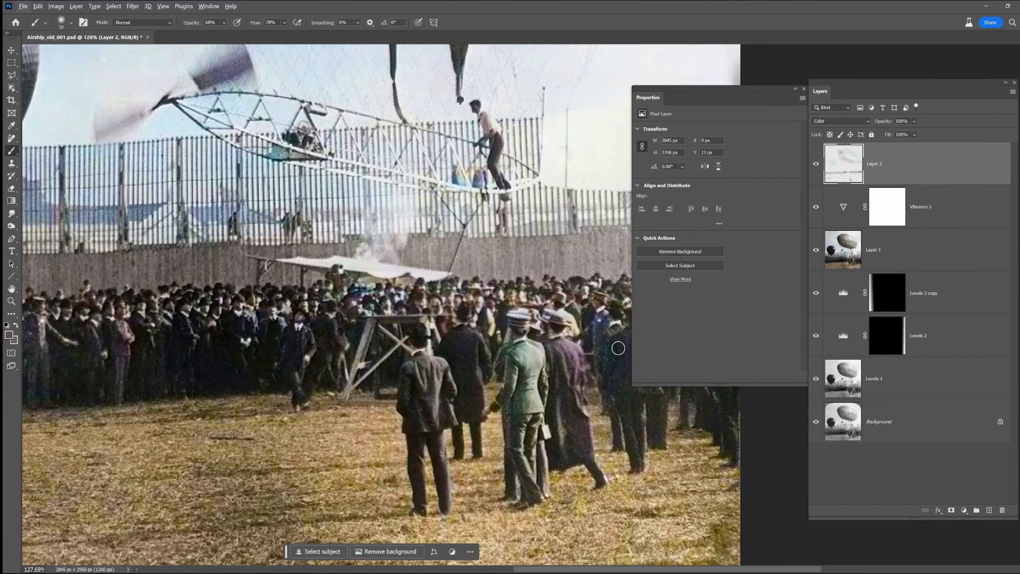
# - Tone down the colors of the coats worn by the group standing in the grass near the crowd
pyautogui.moveTo(531, 367); pyautogui.dragTo(506, 376)
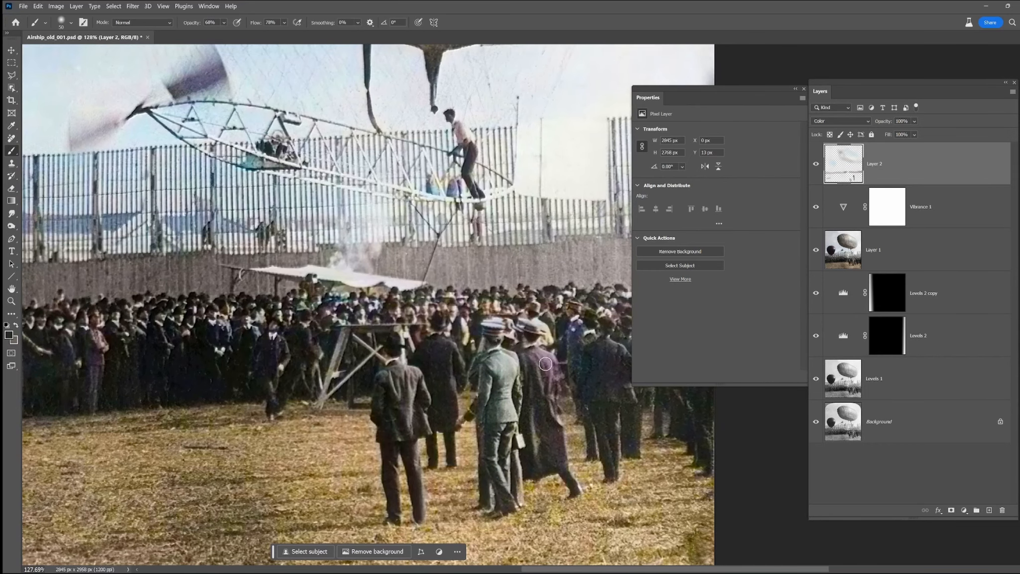
pyautogui.hscroll(5, 533, 393)
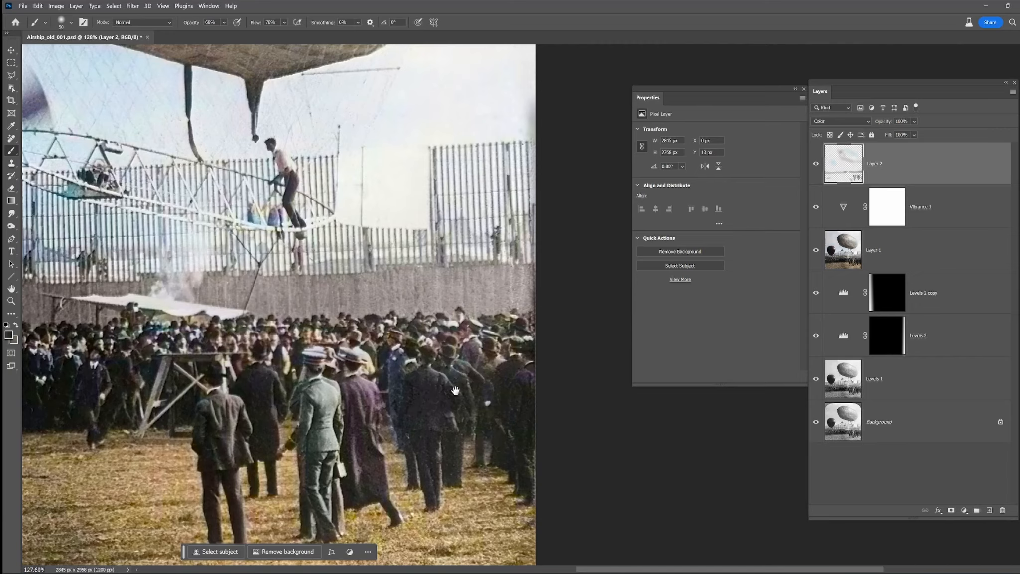
pyautogui.moveTo(456, 391); pyautogui.dragTo(475, 443)
# - Sample gray-brown tones from the wooden fence and even out the color of its boards behind the crowd
pyautogui.keyDown('alt'); pyautogui.click(534, 333); pyautogui.keyUp('alt')
pyautogui.keyDown('alt'); pyautogui.click(510, 317); pyautogui.keyUp('alt')
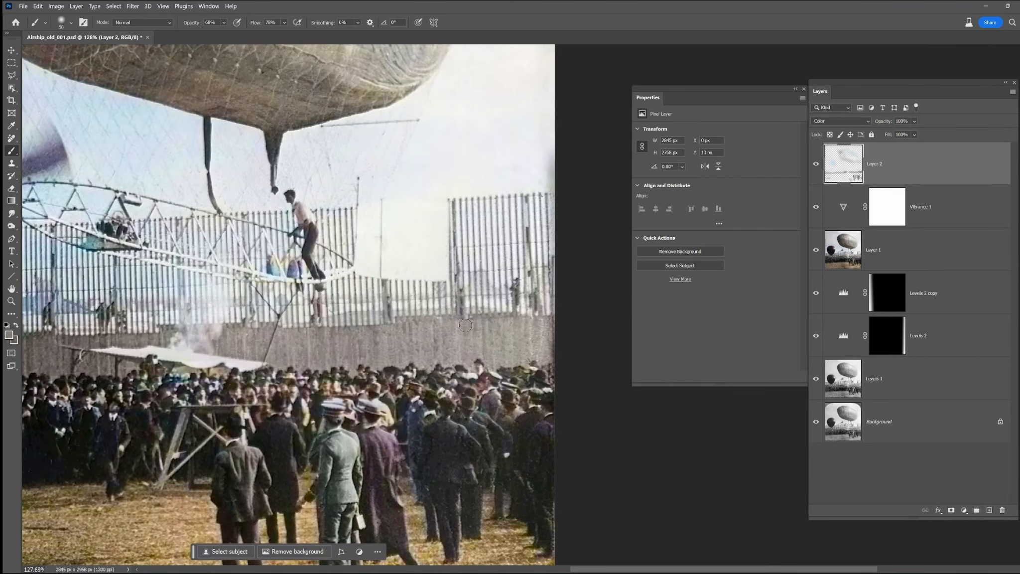
pyautogui.keyDown('alt'); pyautogui.click(532, 331); pyautogui.keyUp('alt')
pyautogui.moveTo(391, 360); pyautogui.dragTo(613, 428)
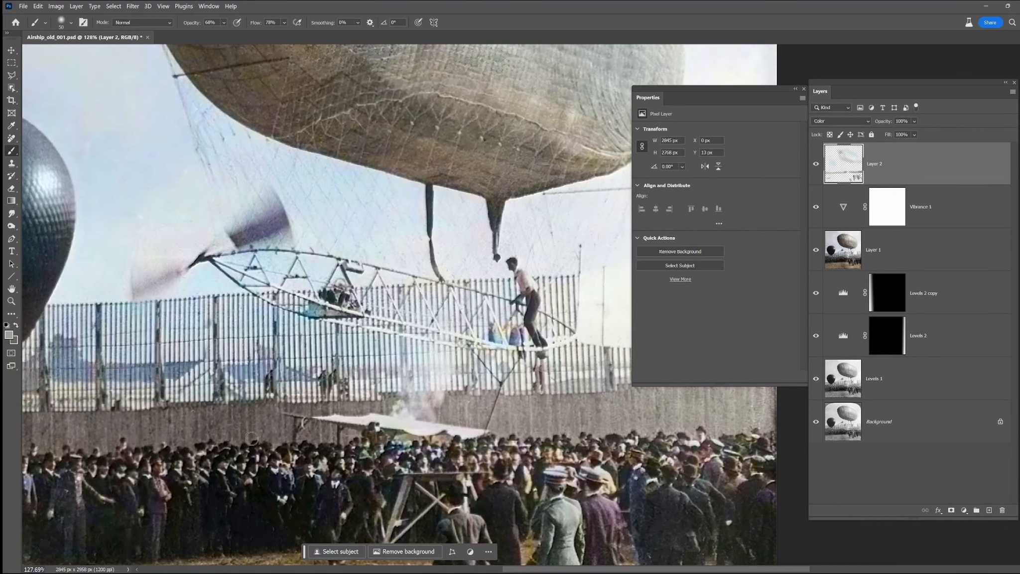
pyautogui.moveTo(101, 435); pyautogui.dragTo(338, 389)
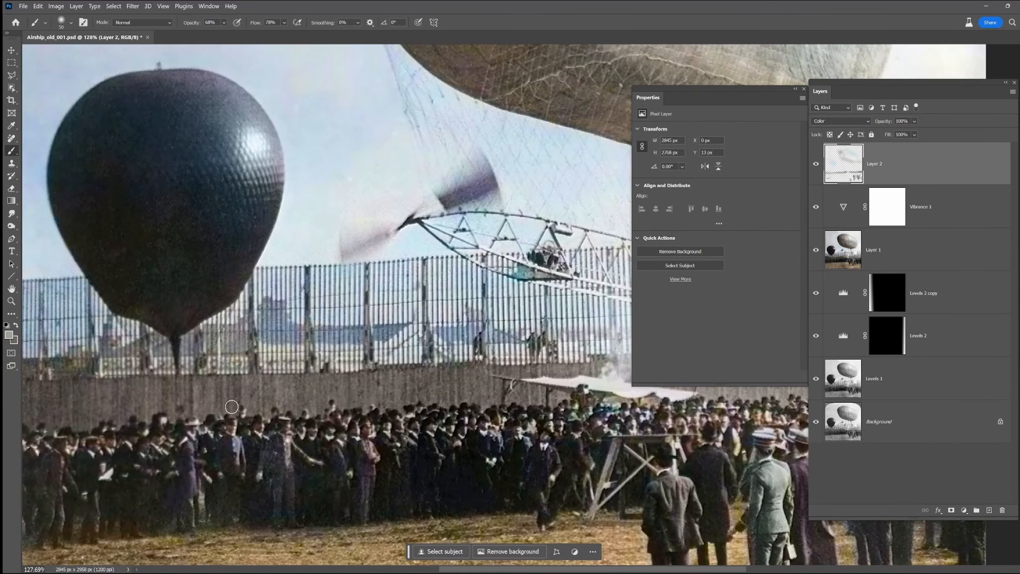
pyautogui.moveTo(80, 420); pyautogui.dragTo(219, 418)
# - Recolor the airship's engine, the pilot's clothing and the bundles at his feet with small strokes of sampled tones
pyautogui.scroll(-3, 307, 467)
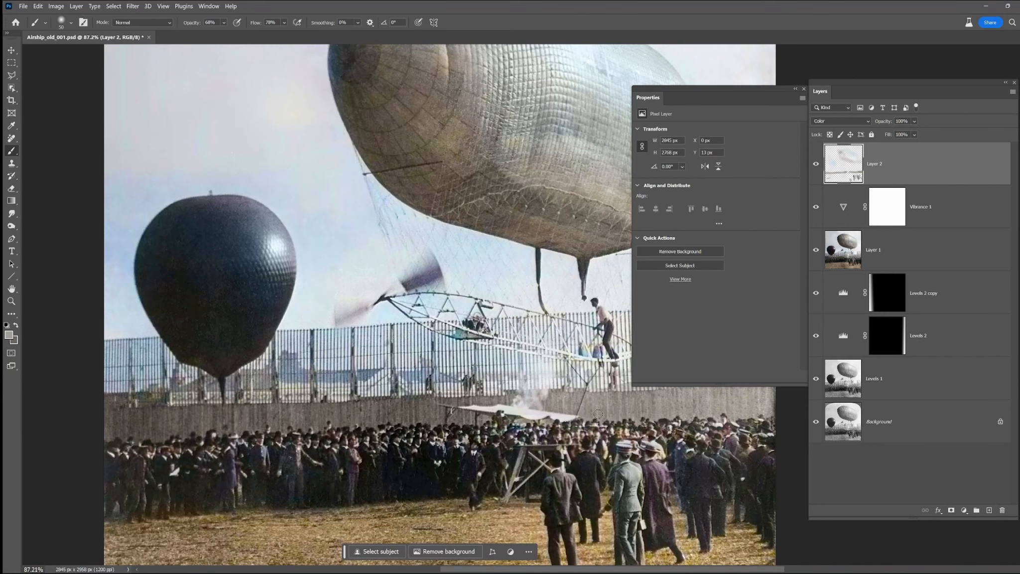
pyautogui.moveTo(578, 412); pyautogui.dragTo(510, 440)
pyautogui.keyDown('alt'); pyautogui.click(529, 364); pyautogui.keyUp('alt')
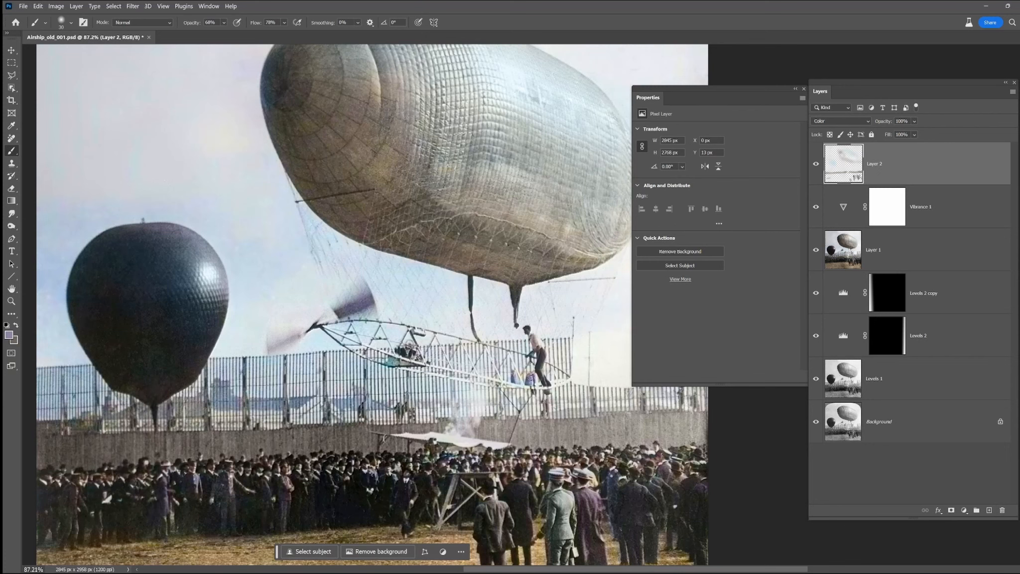
pyautogui.keyDown('alt'); pyautogui.click(543, 334); pyautogui.keyUp('alt')
pyautogui.keyDown('alt'); pyautogui.click(398, 361); pyautogui.keyUp('alt')
pyautogui.keyDown('alt'); pyautogui.click(494, 508); pyautogui.keyUp('alt')
pyautogui.keyDown('alt'); pyautogui.click(546, 340); pyautogui.keyUp('alt')
pyautogui.scroll(1, 567, 371)
pyautogui.keyDown('alt'); pyautogui.click(557, 470); pyautogui.keyUp('alt')
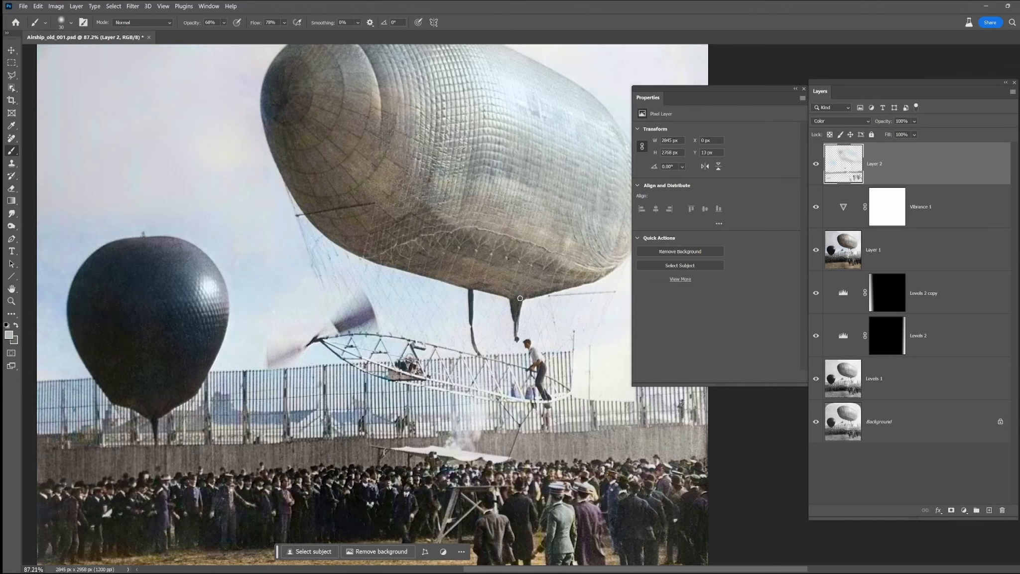
# - Choose pale pink #d9bfd6 as the foreground color and paint the long strap hanging below the airship
pyautogui.click(9, 335)
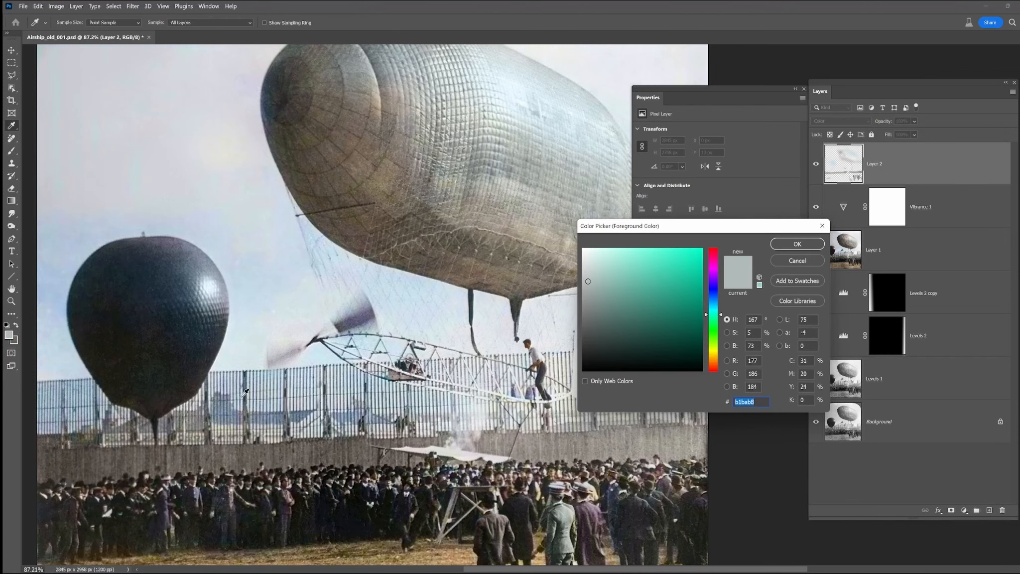
pyautogui.moveTo(715, 276); pyautogui.dragTo(711, 267)
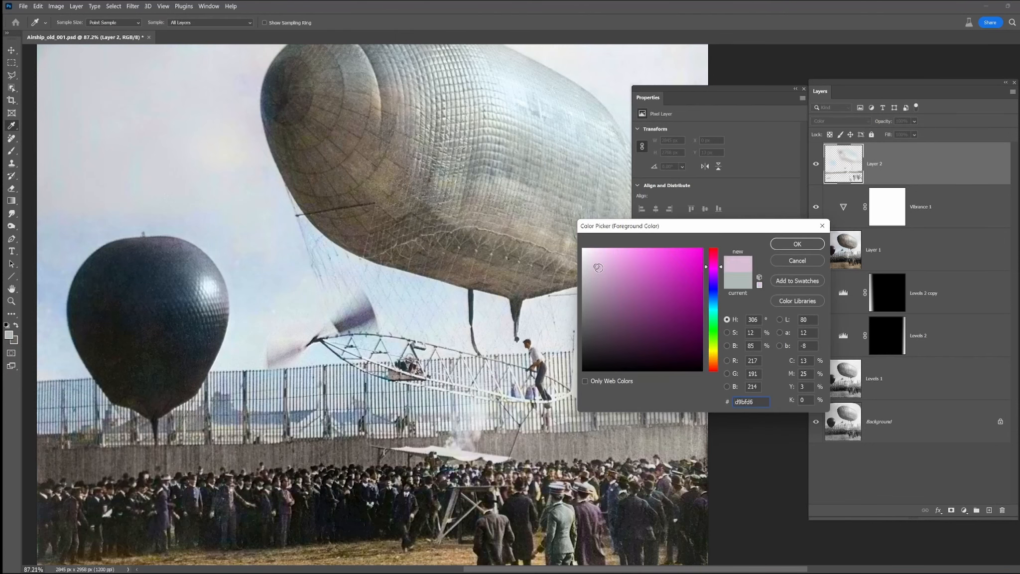
pyautogui.press('Return')
pyautogui.press('b')
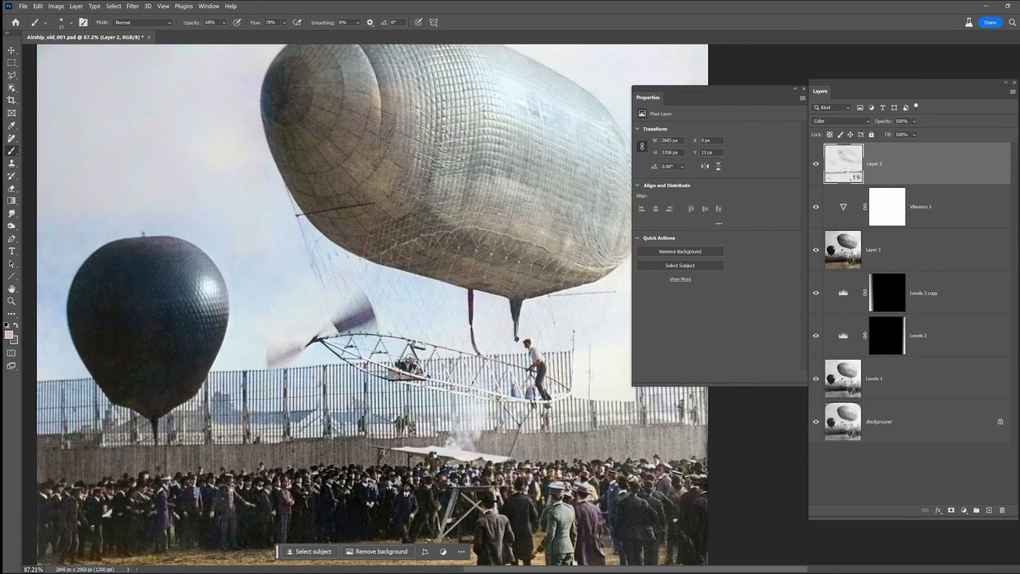
# - Remove the purple tint from the propeller and the surrounding sky by painting a pale neutral color with a larger brush
pyautogui.moveTo(551, 462); pyautogui.dragTo(567, 451)
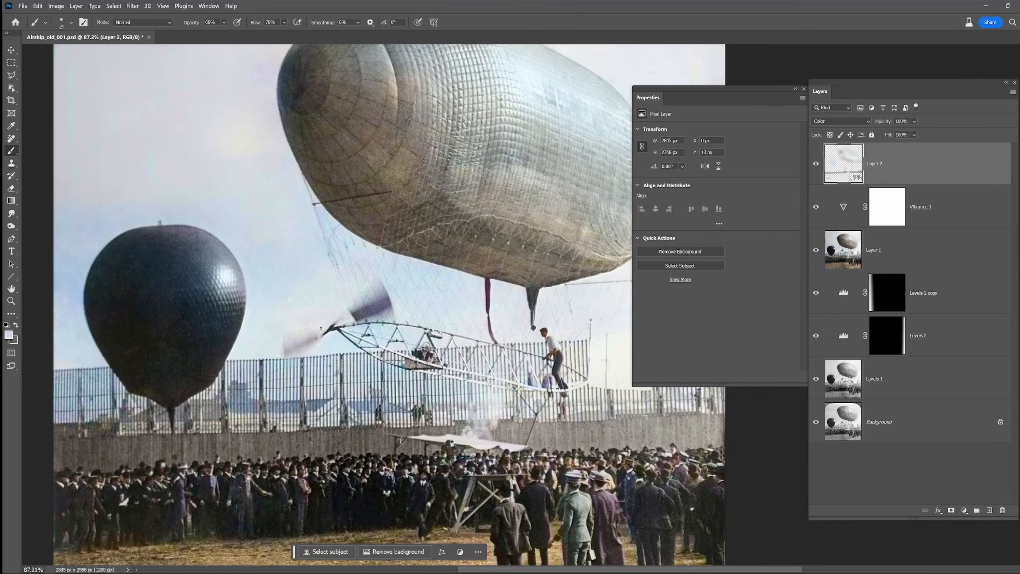
pyautogui.press(']')
pyautogui.press(']')
pyautogui.press(']')
pyautogui.press(']')
pyautogui.press(']')
pyautogui.press(']')
pyautogui.press(']')
pyautogui.press(']')
pyautogui.press(']')
pyautogui.press(']')
pyautogui.press(']')
pyautogui.moveTo(529, 350); pyautogui.dragTo(370, 403)
pyautogui.moveTo(287, 347)
pyautogui.mouseDown()
pyautogui.moveTo(397, 352)
pyautogui.moveTo(532, 311)
pyautogui.moveTo(543, 341)
pyautogui.mouseUp()
# - Sample a pale sky tone and neutralize the tinted bright gap in the fence beside the pilot with a smaller brush
pyautogui.keyDown('alt'); pyautogui.click(542, 379); pyautogui.keyUp('alt')
pyautogui.press('[')
pyautogui.press('[')
pyautogui.press('[')
pyautogui.press('[')
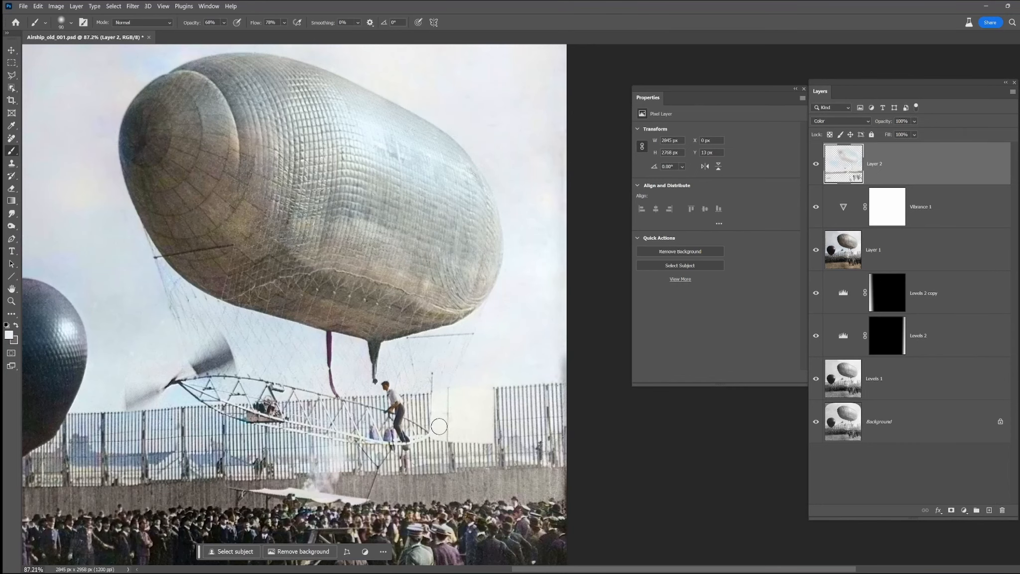
pyautogui.hscroll(-6, 293, 438)
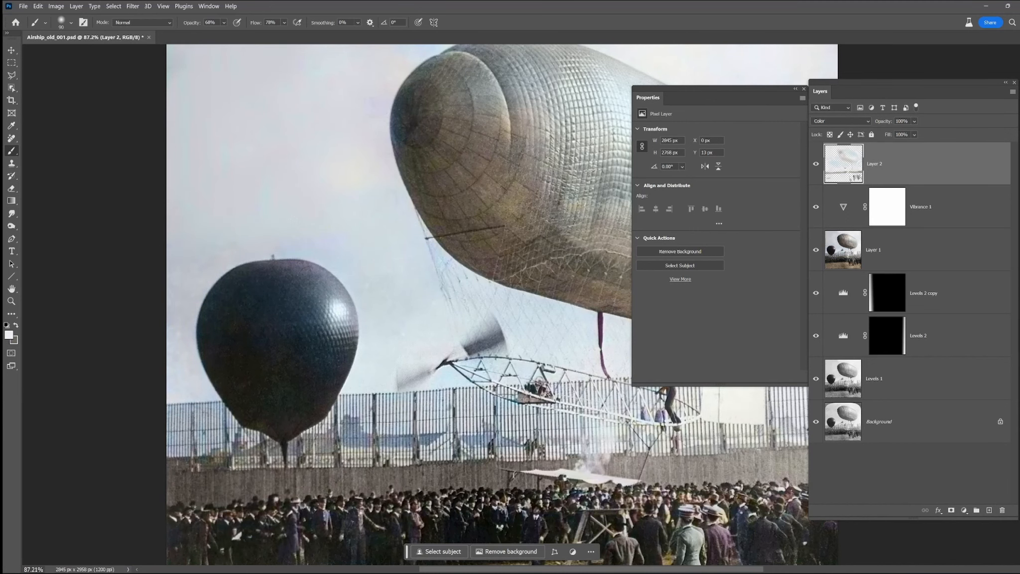
pyautogui.scroll(-1, 532, 389)
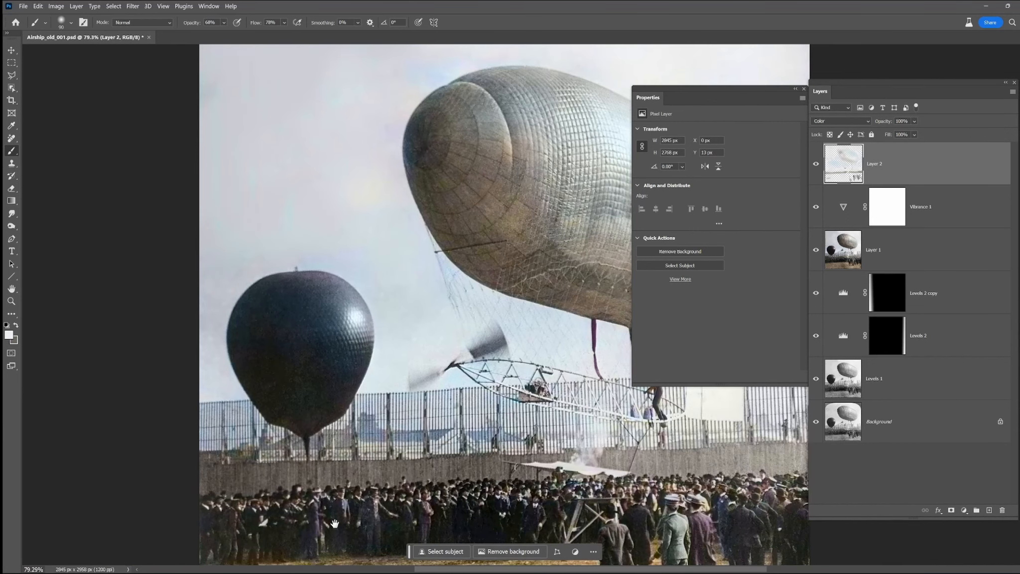
pyautogui.moveTo(334, 524); pyautogui.dragTo(378, 479)
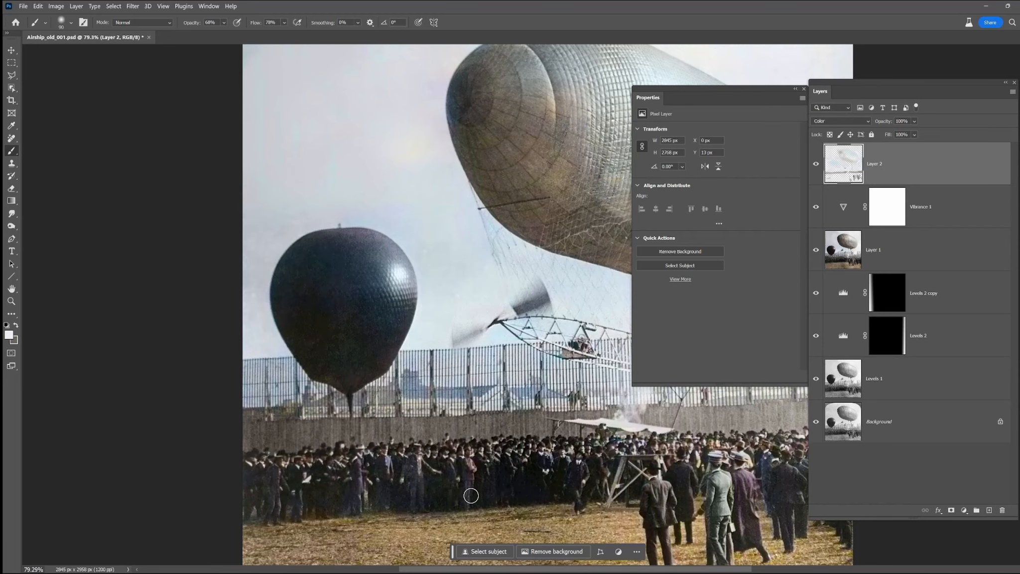
# - Sample a skin tone from the crowd and touch up the spectators' faces along the fence with a smaller brush
pyautogui.scroll(10, 596, 471)
pyautogui.moveTo(596, 471)
pyautogui.mouseDown()
pyautogui.moveTo(448, 402)
pyautogui.moveTo(411, 402)
pyautogui.mouseUp()
pyautogui.moveTo(690, 409); pyautogui.dragTo(492, 454)
pyautogui.keyDown('alt'); pyautogui.click(536, 376); pyautogui.keyUp('alt')
pyautogui.moveTo(354, 434); pyautogui.dragTo(530, 417)
pyautogui.press('[')
pyautogui.press('[')
pyautogui.press('[')
pyautogui.press('[')
pyautogui.press('[')
pyautogui.press('[')
pyautogui.moveTo(402, 439); pyautogui.dragTo(509, 449)
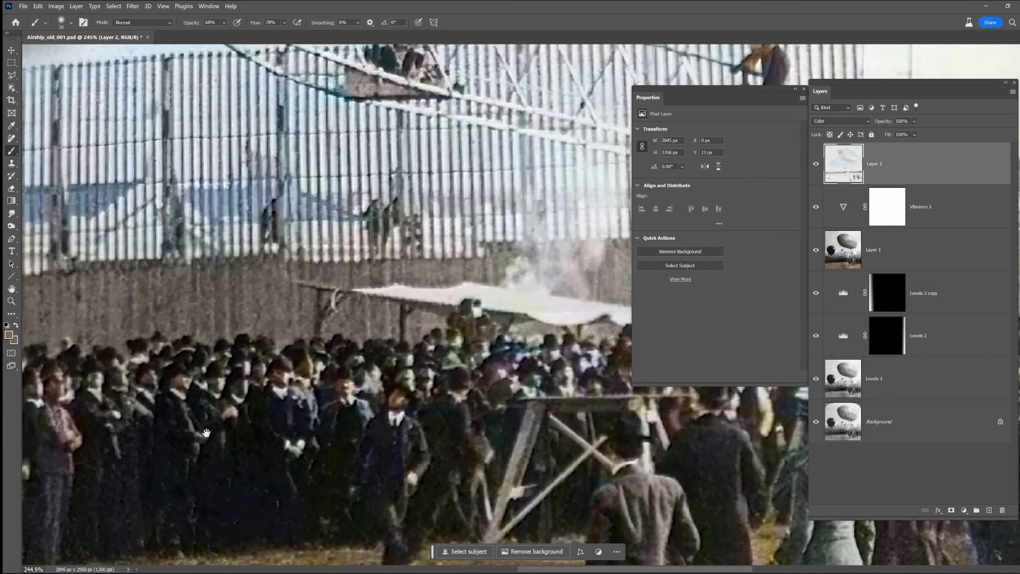
pyautogui.moveTo(207, 433); pyautogui.dragTo(527, 443)
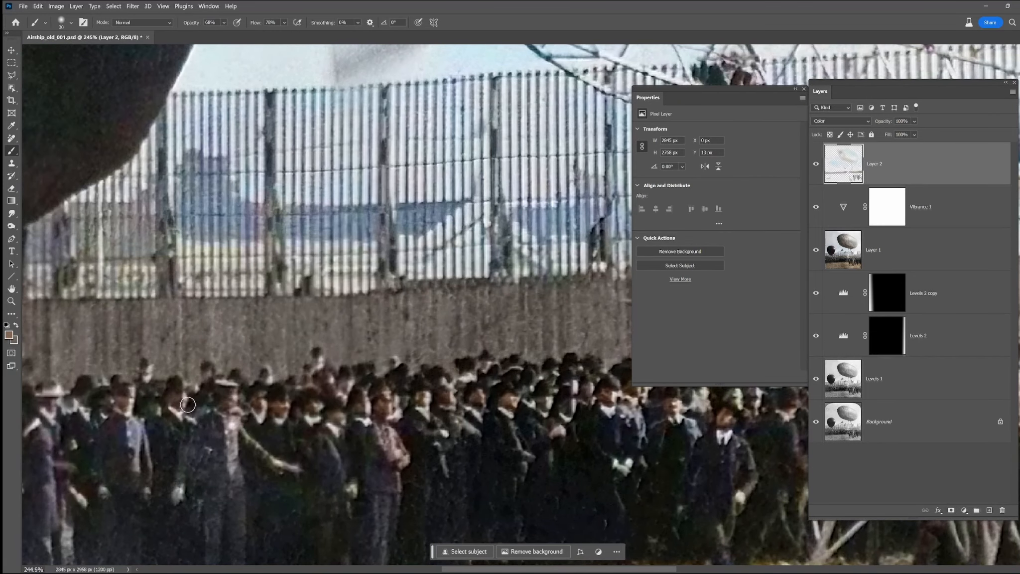
pyautogui.moveTo(374, 458); pyautogui.dragTo(541, 450)
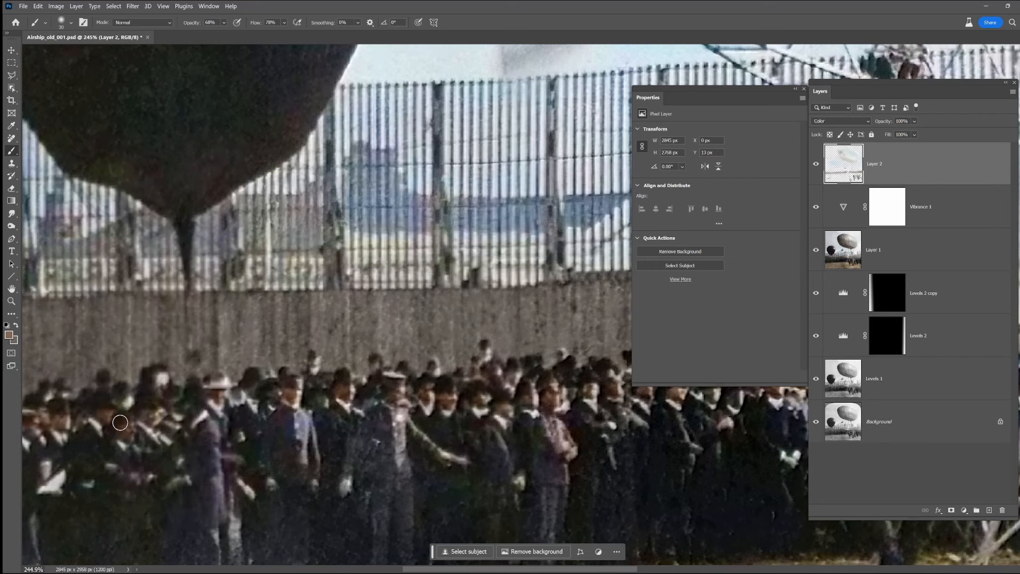
pyautogui.scroll(-5, 120, 422)
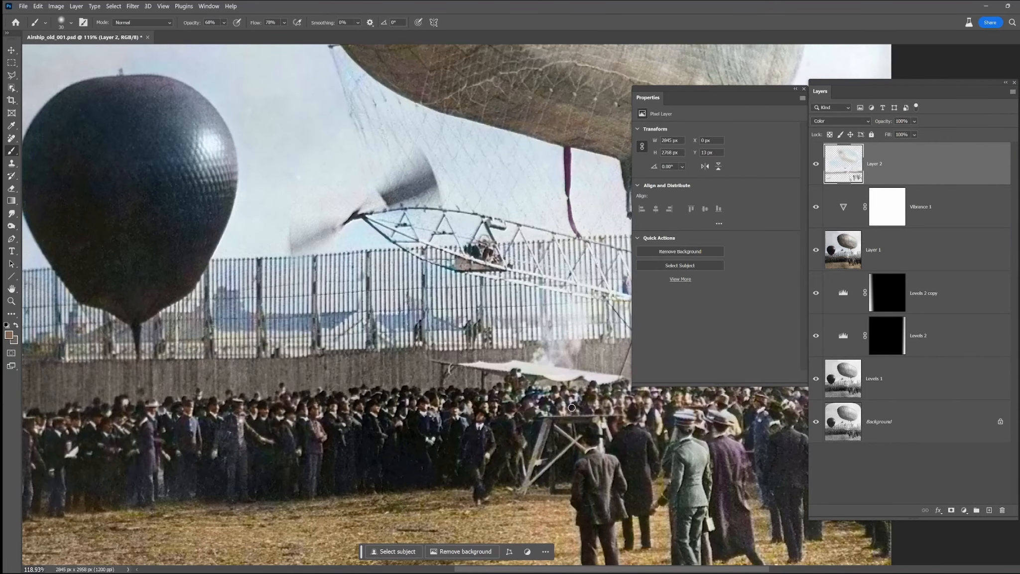
pyautogui.moveTo(681, 430); pyautogui.dragTo(415, 391)
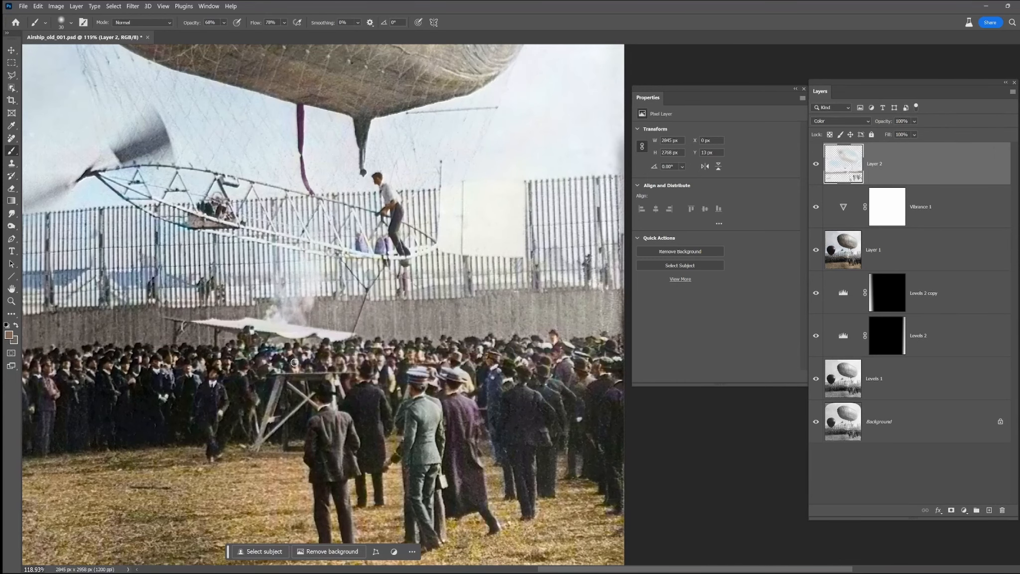
# - Duplicate Layer 2 into a merged full-picture layer in Normal mode
pyautogui.scroll(-4, 570, 468)
pyautogui.moveTo(937, 176); pyautogui.dragTo(991, 511)
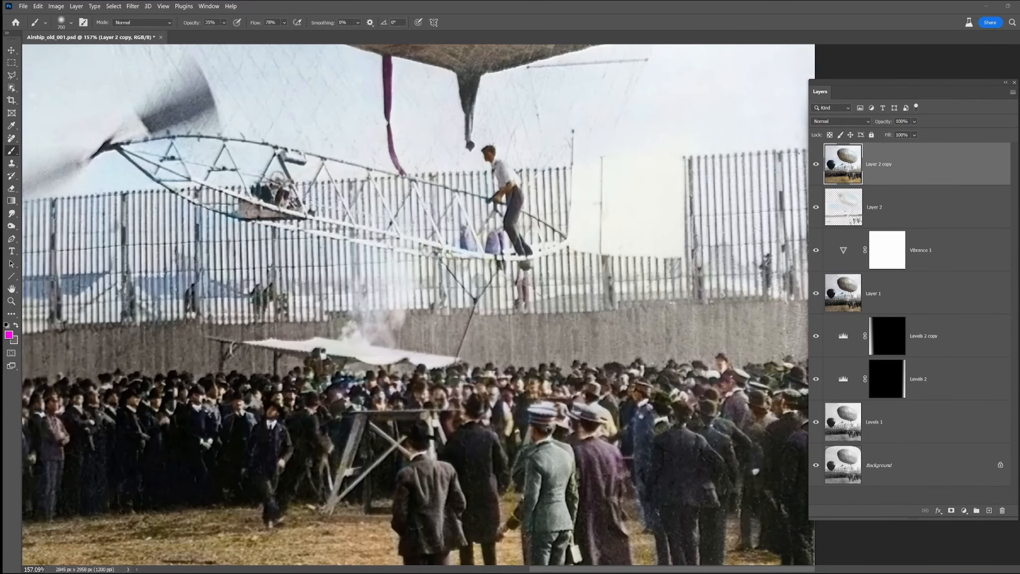
# - Add a new layer and fill the entire canvas with neutral gray at 0% saturation and 50% brightness
pyautogui.hotkey('ctrl', 'a')
pyautogui.click(990, 511)
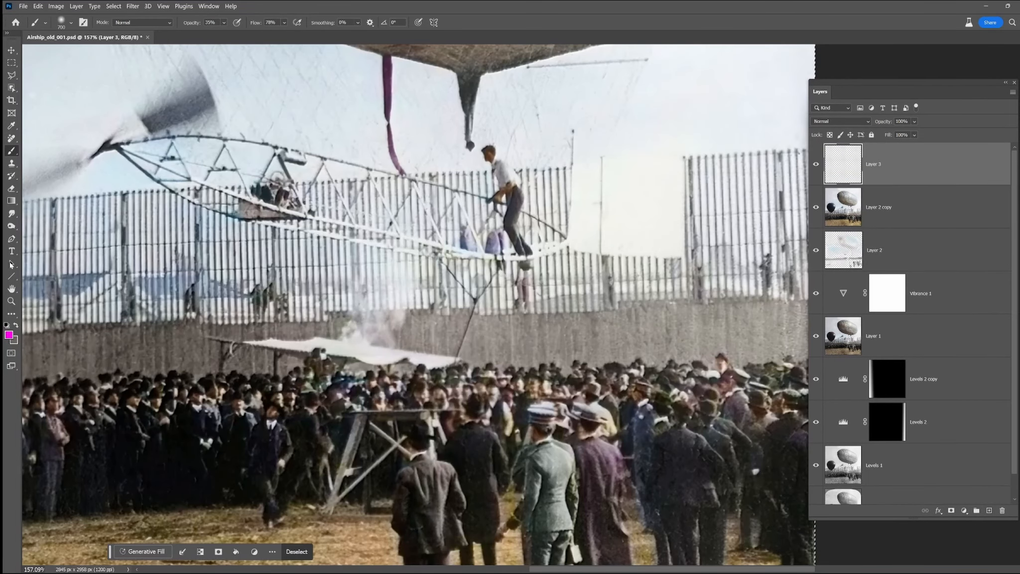
pyautogui.click(9, 336)
pyautogui.click(583, 319)
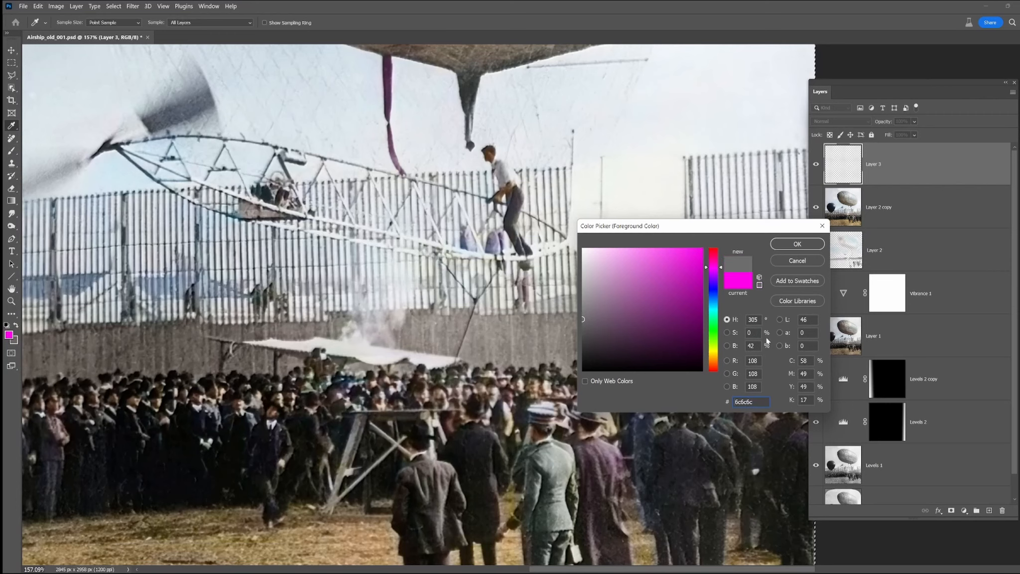
pyautogui.write('50')
pyautogui.press('Return')
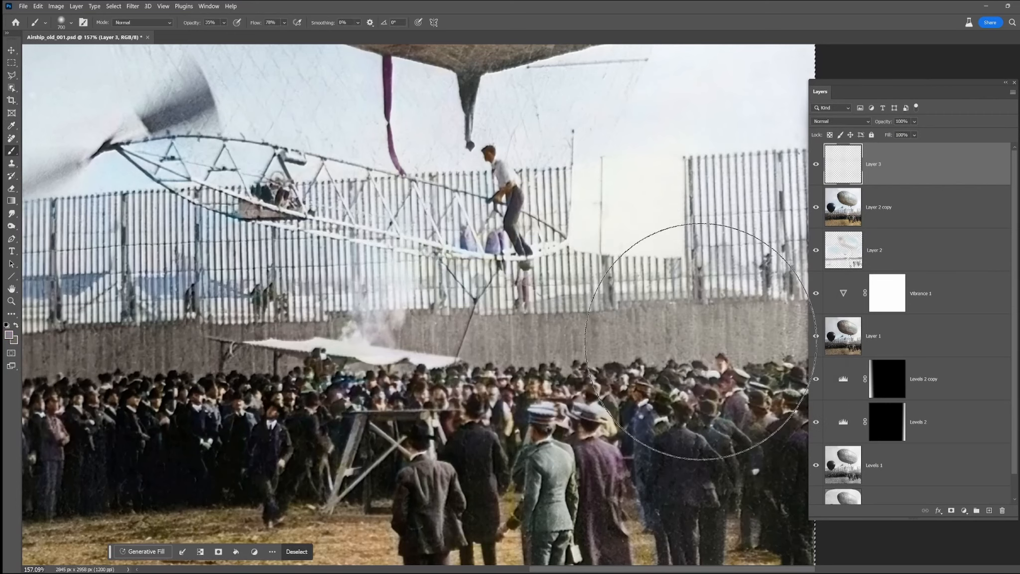
pyautogui.hotkey('ctrl', 'BackSpace')
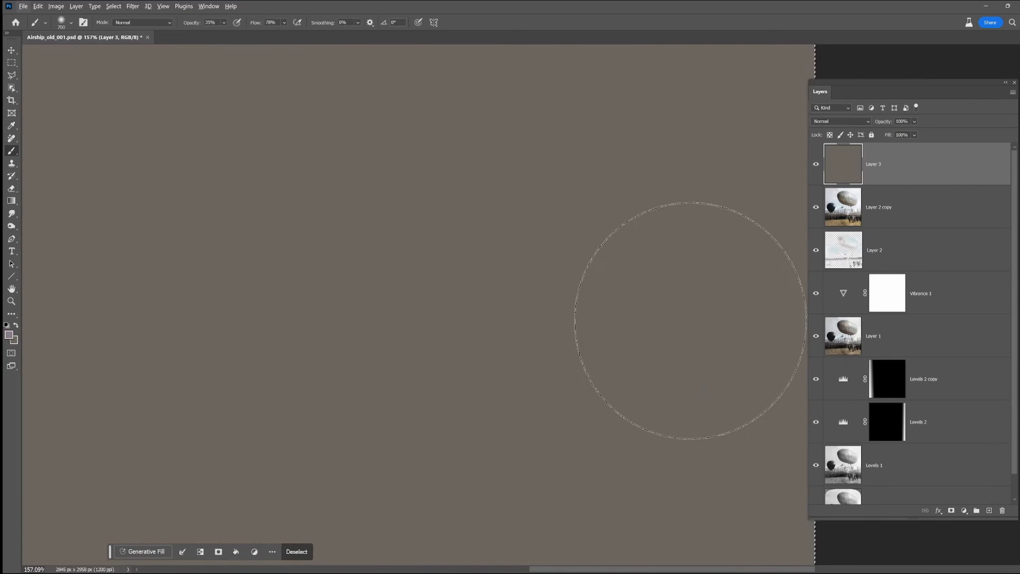
pyautogui.hotkey('alt', 'BackSpace')
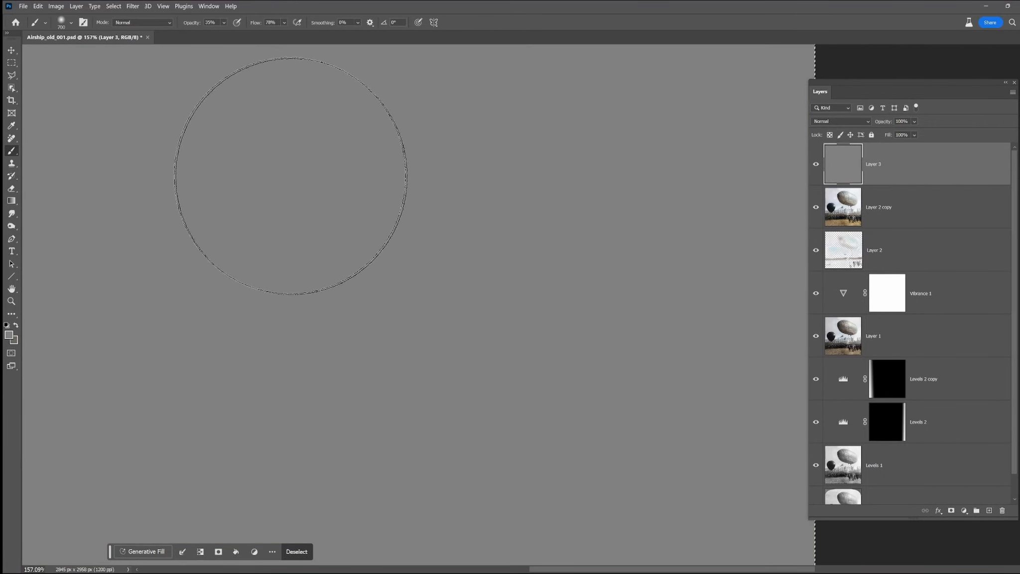
# - Add 6% Gaussian monochromatic noise to the gray layer
pyautogui.click(133, 6)
pyautogui.moveTo(166, 146)
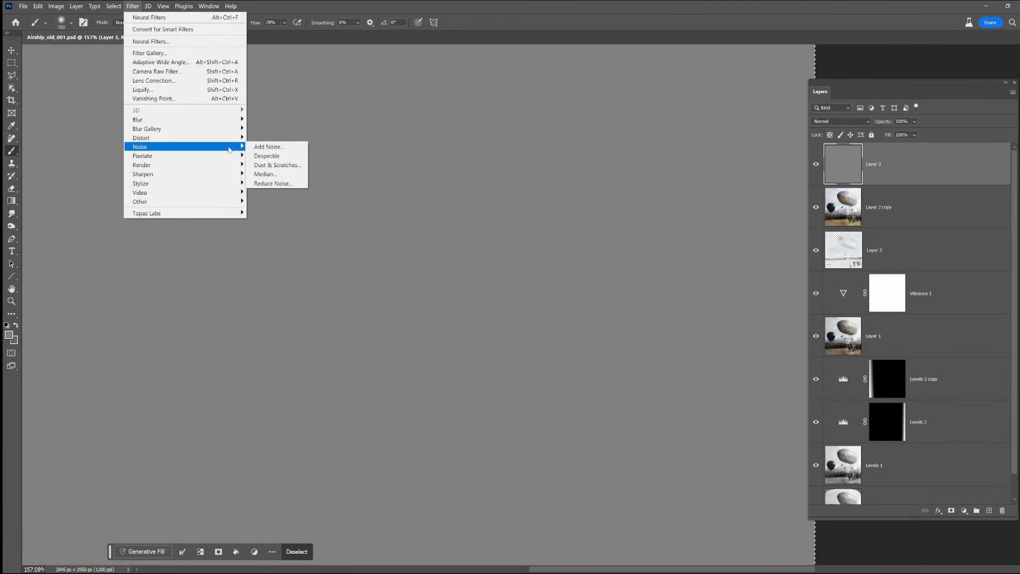
pyautogui.click(269, 146)
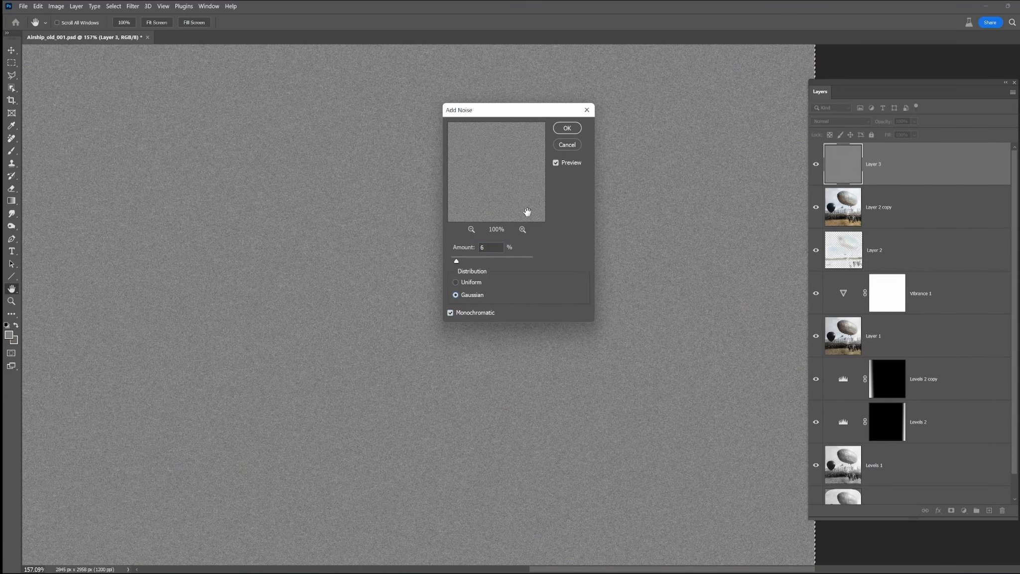
pyautogui.click(558, 132)
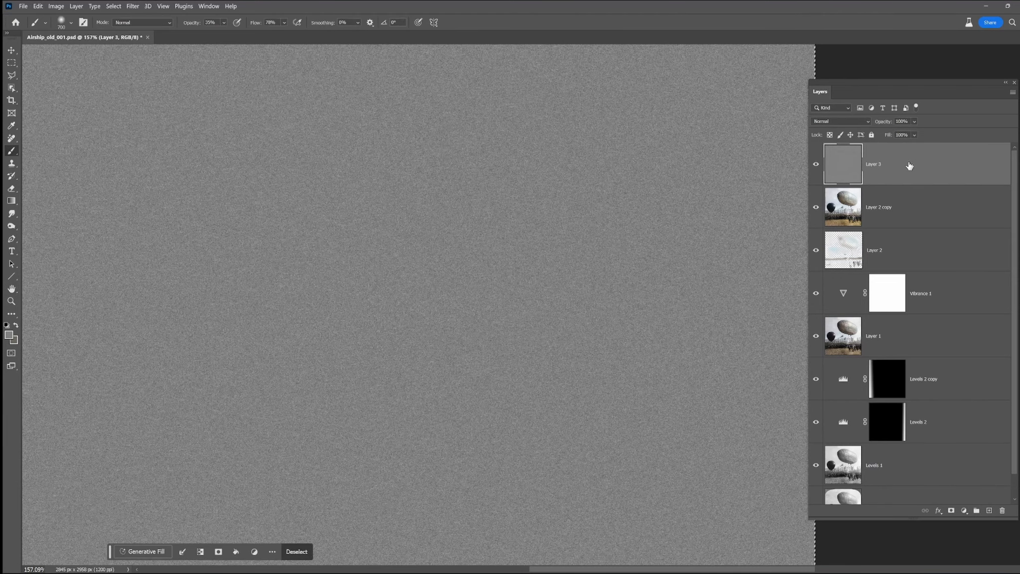
# - Set the noise layer's blend mode to Overlay and compare the picture with and without the grain
pyautogui.click(849, 124)
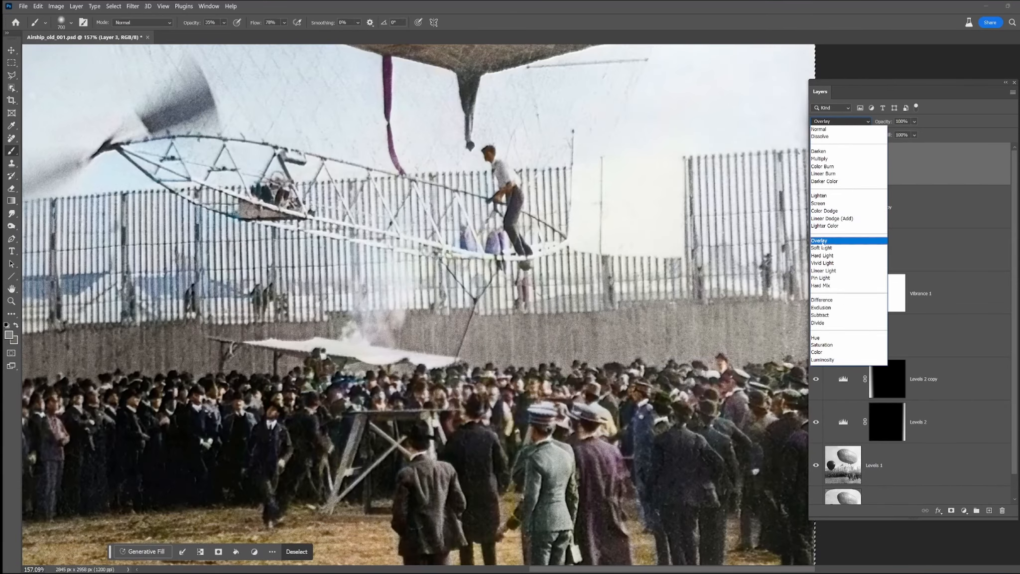
pyautogui.click(828, 240)
pyautogui.click(816, 166)
pyautogui.click(817, 165)
pyautogui.click(817, 166)
pyautogui.click(816, 166)
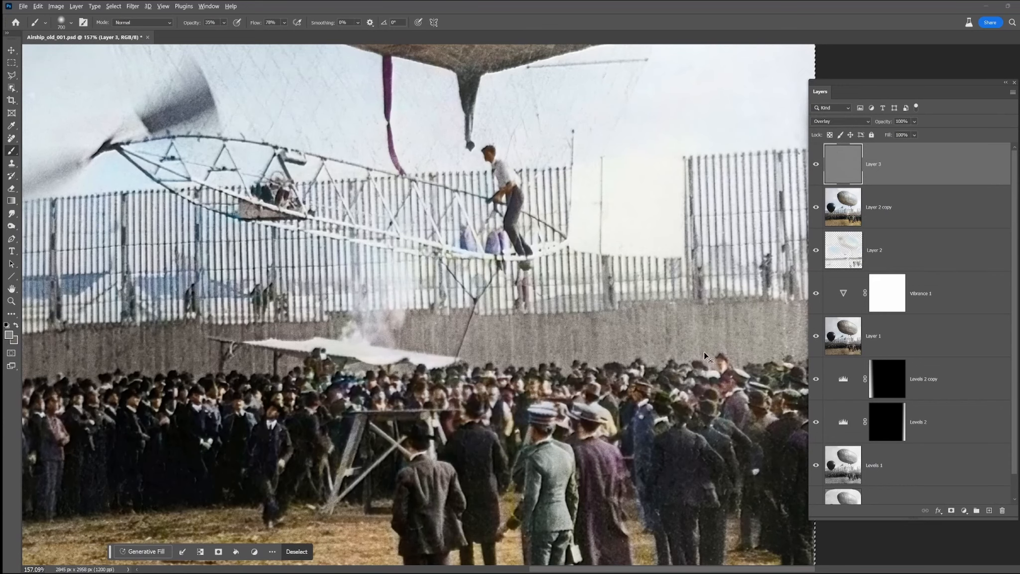
pyautogui.scroll(-5, 701, 353)
pyautogui.scroll(-3, 698, 353)
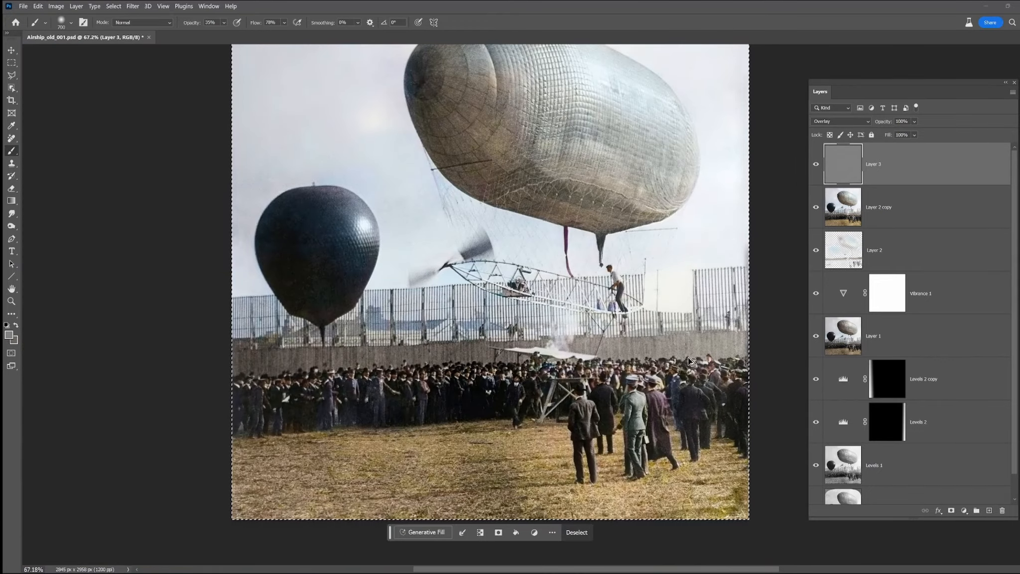
pyautogui.moveTo(571, 229); pyautogui.dragTo(556, 272)
pyautogui.scroll(-2, 556, 273)
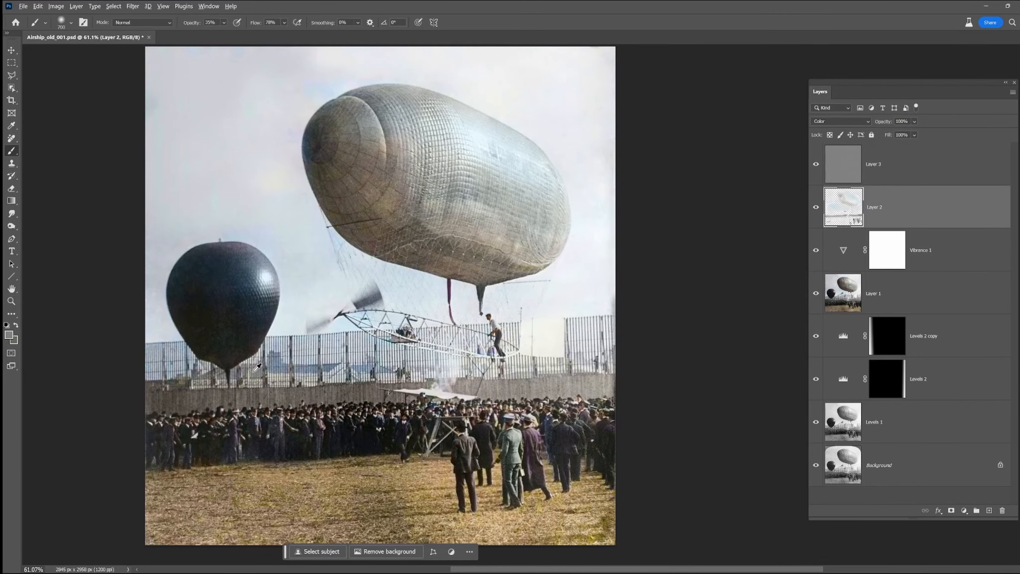
# - Lower the brush opacity to 18% and touch up the color beside the dark balloon's lower edge with a sampled tone and smaller brush
pyautogui.click(224, 22)
pyautogui.moveTo(225, 35); pyautogui.dragTo(226, 35)
pyautogui.click(277, 365)
pyautogui.press('[')
# - Place the meadow photo 1166184 above Layer 2, scaled to the canvas width so that its field covers the crowd and grass
pyautogui.hotkey('alt', 'Tab')
pyautogui.moveTo(603, 316); pyautogui.dragTo(460, 323)
pyautogui.moveTo(615, 455); pyautogui.dragTo(514, 297)
pyautogui.moveTo(414, 207); pyautogui.dragTo(417, 454)
pyautogui.moveTo(515, 385); pyautogui.dragTo(616, 350)
pyautogui.press('Return')
pyautogui.press('b')
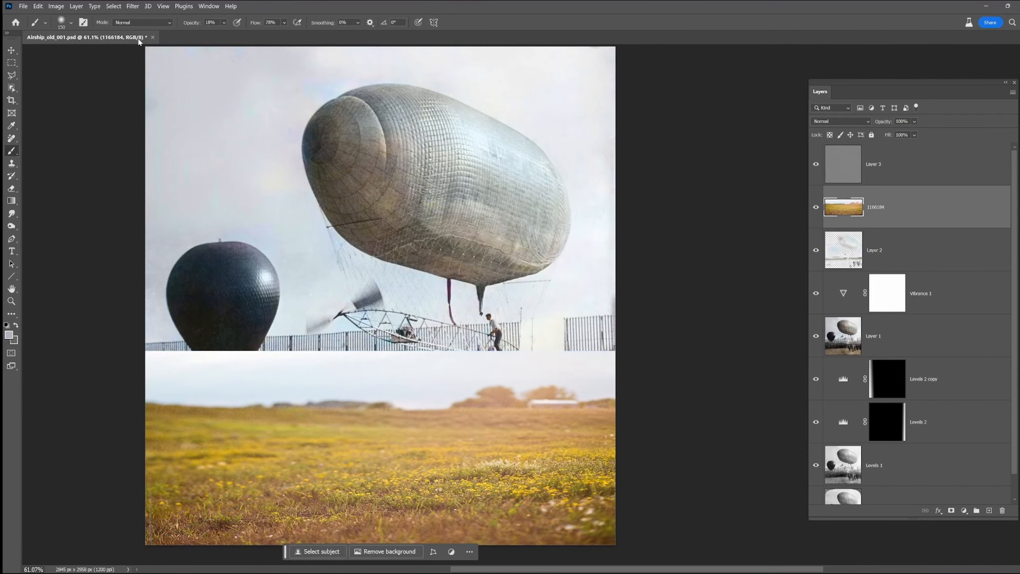
# - Apply a strong Gaussian Blur to the meadow photo so its flowers and grass dissolve into soft color patches
pyautogui.click(133, 6)
pyautogui.moveTo(189, 120)
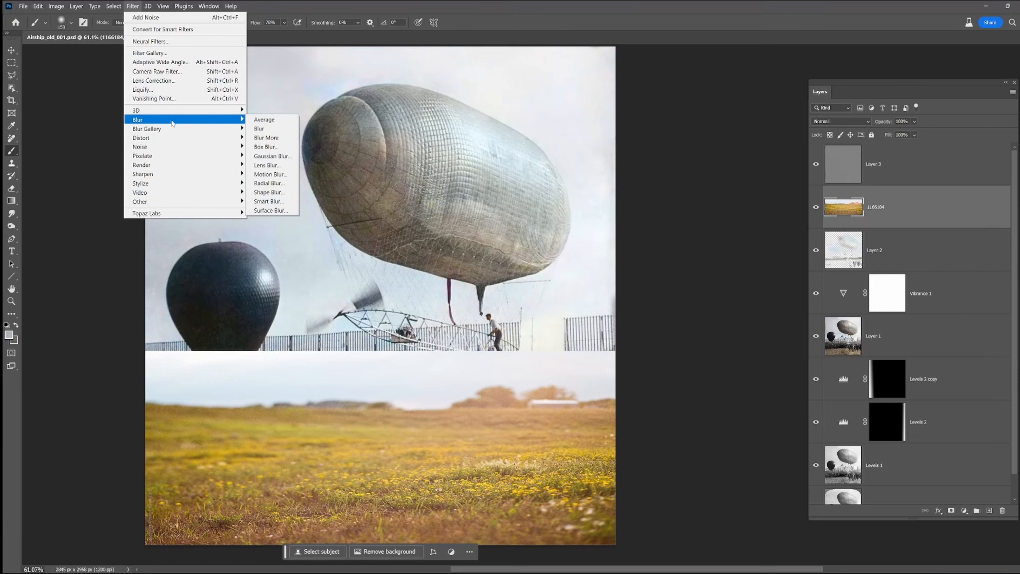
pyautogui.click(271, 156)
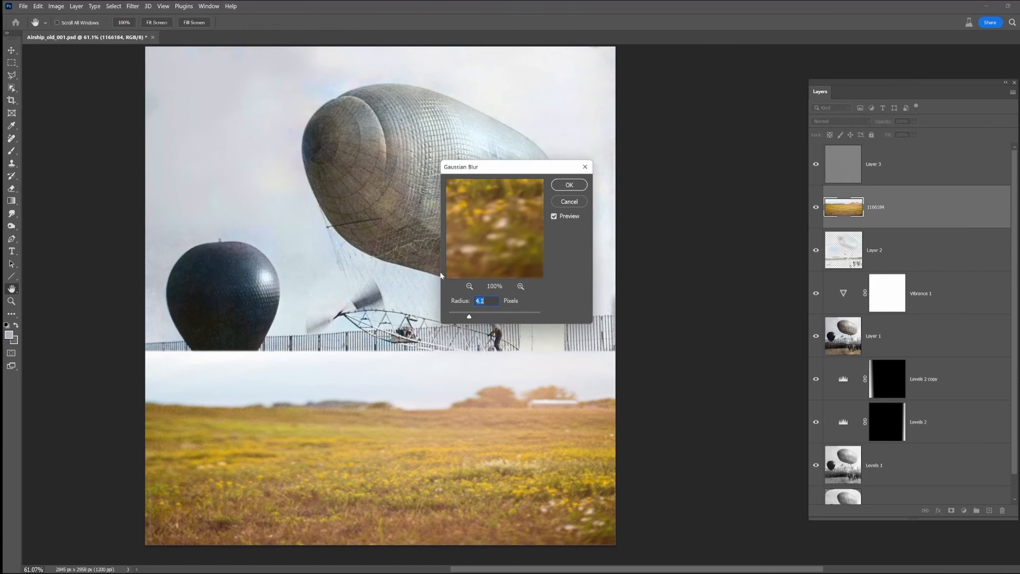
pyautogui.moveTo(473, 317); pyautogui.dragTo(490, 319)
pyautogui.click(569, 185)
pyautogui.press('b')
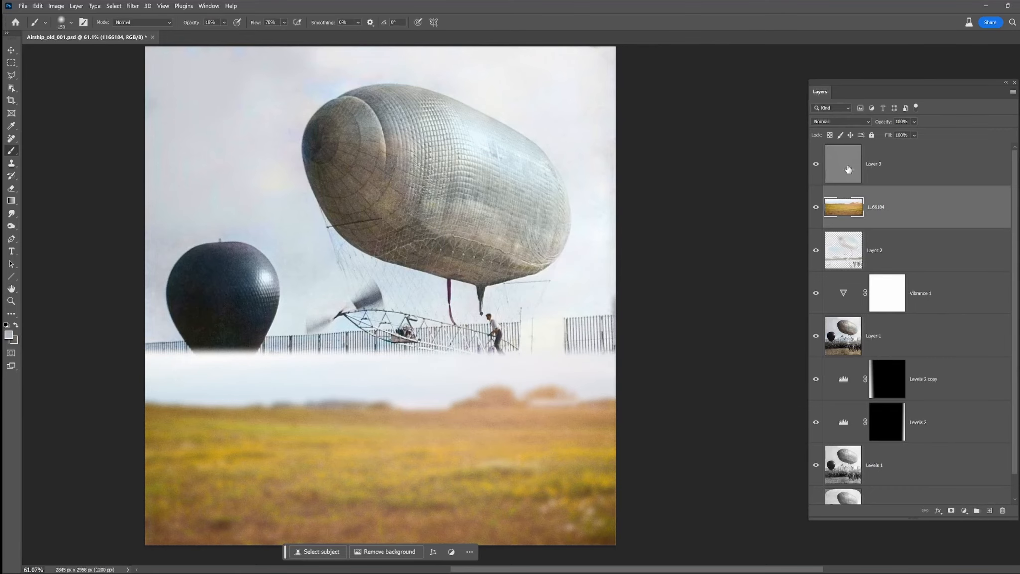
# - Set the meadow layer's blend mode to Color and its opacity to 43%, comparing the picture with and without it
pyautogui.click(840, 121)
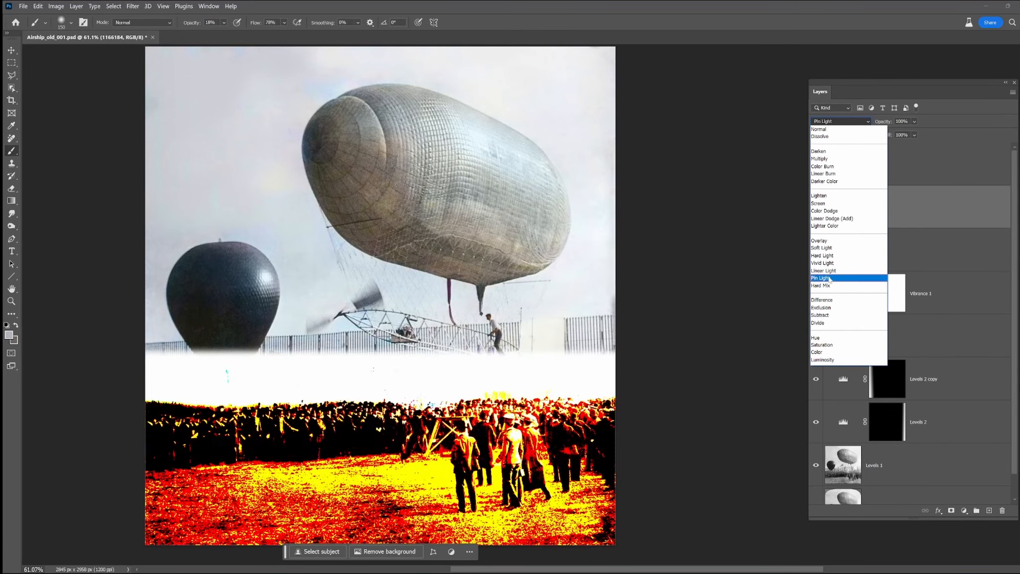
pyautogui.click(819, 353)
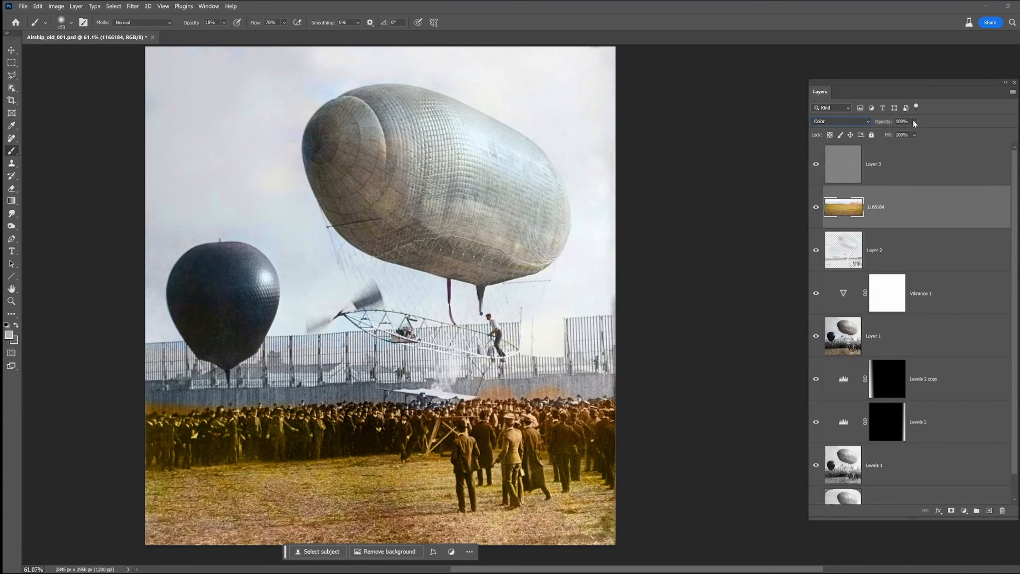
pyautogui.click(816, 209)
pyautogui.click(816, 209)
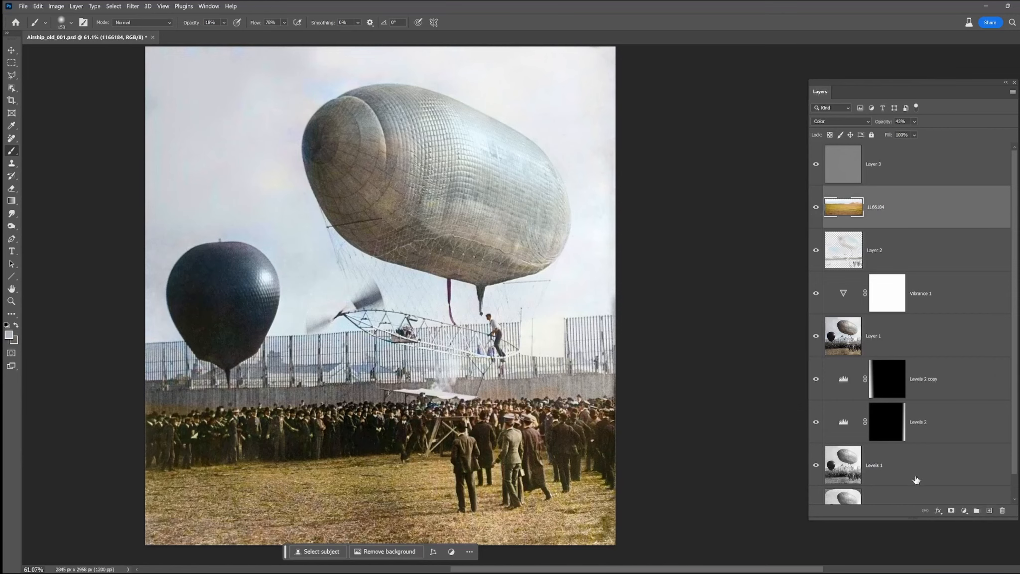
# - Add a layer mask to the meadow layer, invert it to black and make white the painting color
pyautogui.click(951, 510)
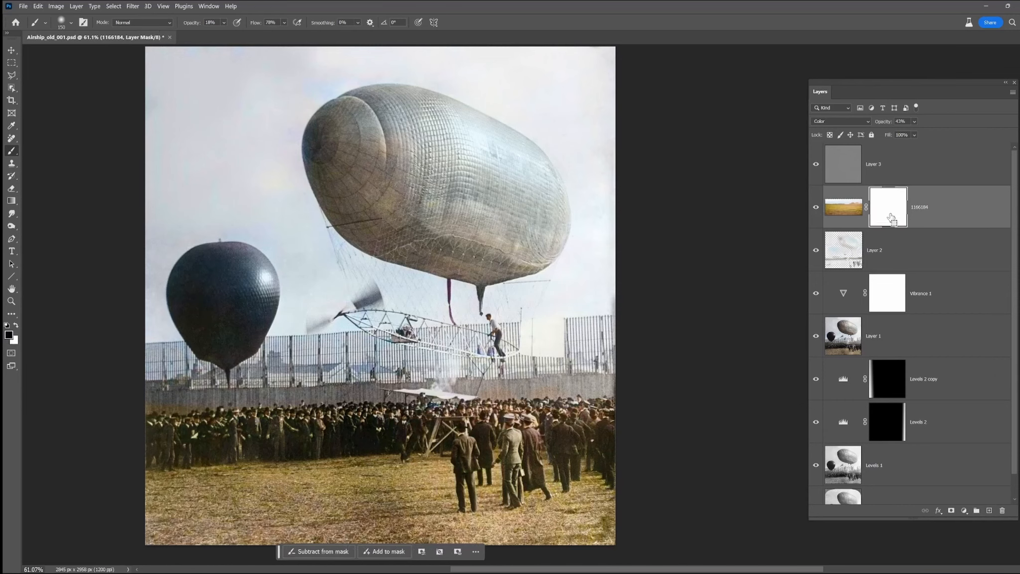
pyautogui.hotkey('ctrl', 'i')
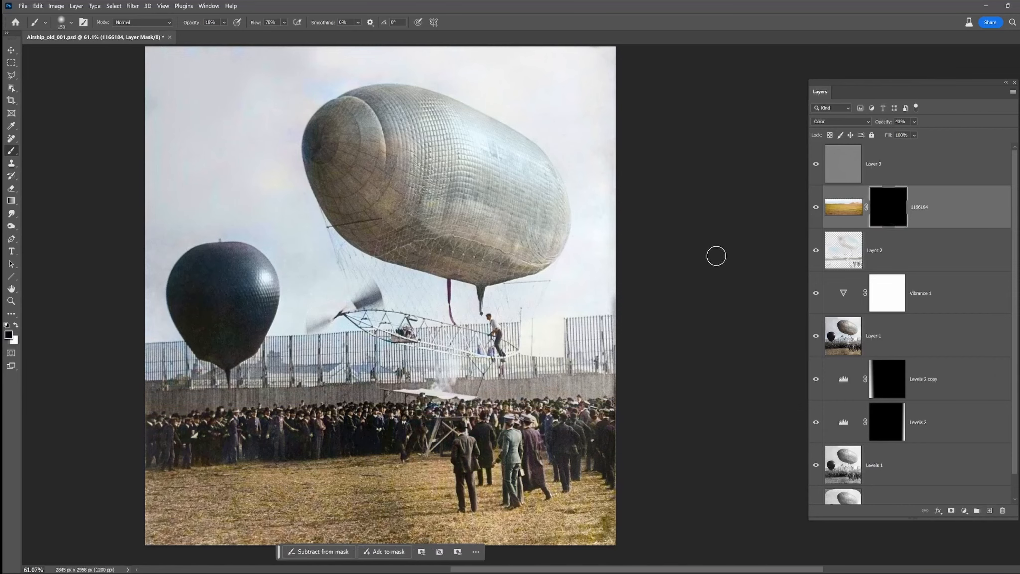
pyautogui.click(16, 326)
# - Reveal the meadow's color over patches of the foreground grass by painting white on the mask at 100% brush opacity, comparing before and after
pyautogui.moveTo(239, 521)
pyautogui.mouseDown()
pyautogui.moveTo(187, 515)
pyautogui.moveTo(220, 518)
pyautogui.mouseUp()
pyautogui.click(224, 23)
pyautogui.moveTo(229, 34); pyautogui.dragTo(269, 35)
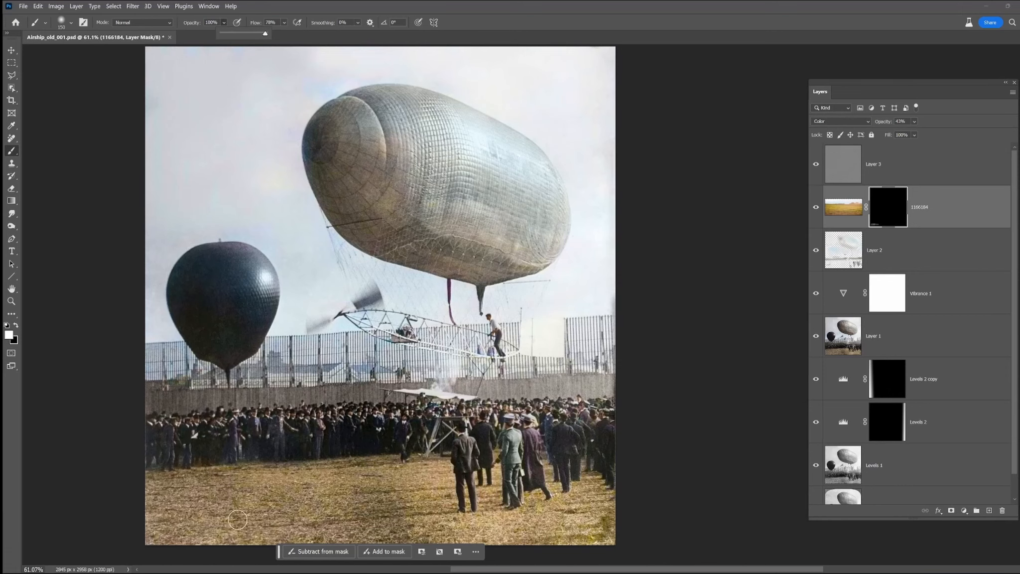
pyautogui.moveTo(238, 520); pyautogui.dragTo(202, 513)
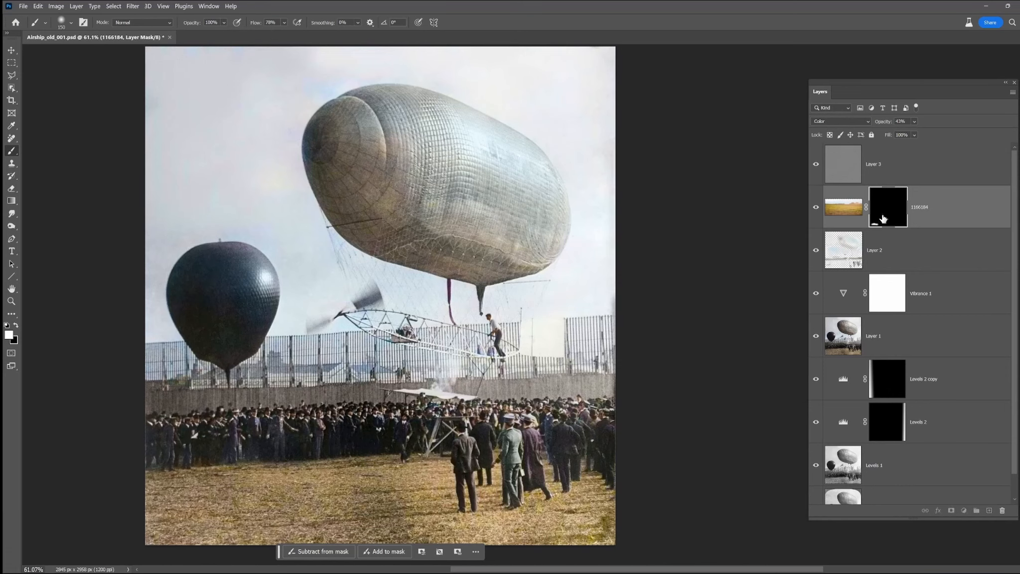
pyautogui.moveTo(188, 491); pyautogui.dragTo(126, 494)
pyautogui.moveTo(357, 522)
pyautogui.mouseDown()
pyautogui.moveTo(381, 507)
pyautogui.moveTo(361, 498)
pyautogui.mouseUp()
pyautogui.click(816, 208)
pyautogui.click(816, 207)
pyautogui.click(816, 207)
pyautogui.click(815, 207)
# - Select all the layers from the meadow layer down to Layer 1
pyautogui.hotkey('ctrl', '2')
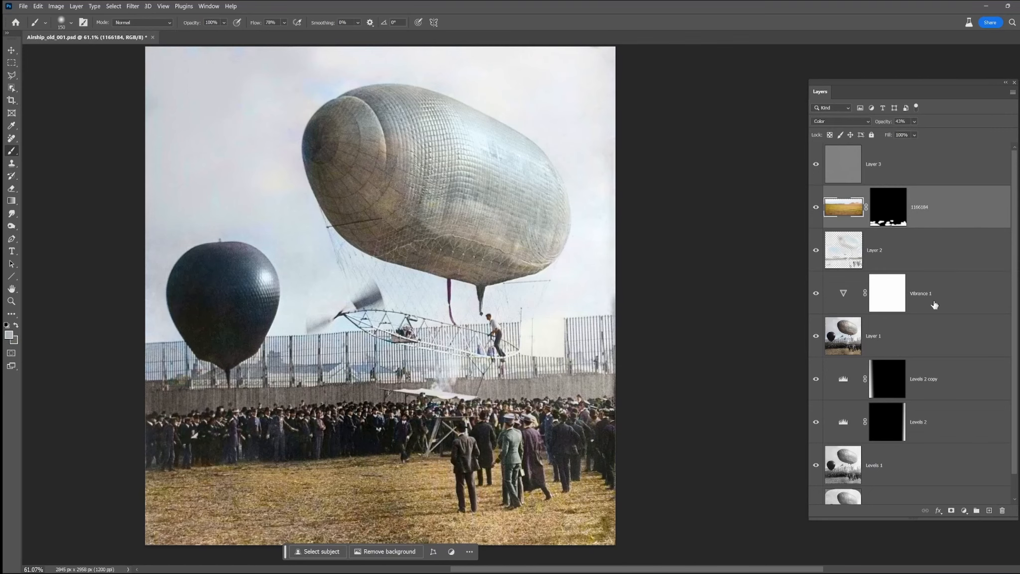
pyautogui.click(918, 336)
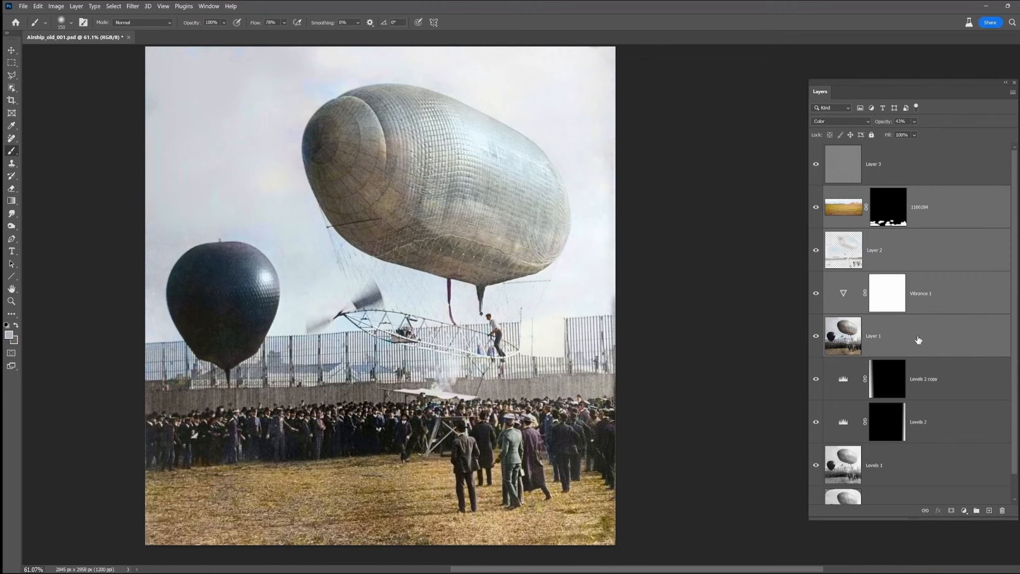